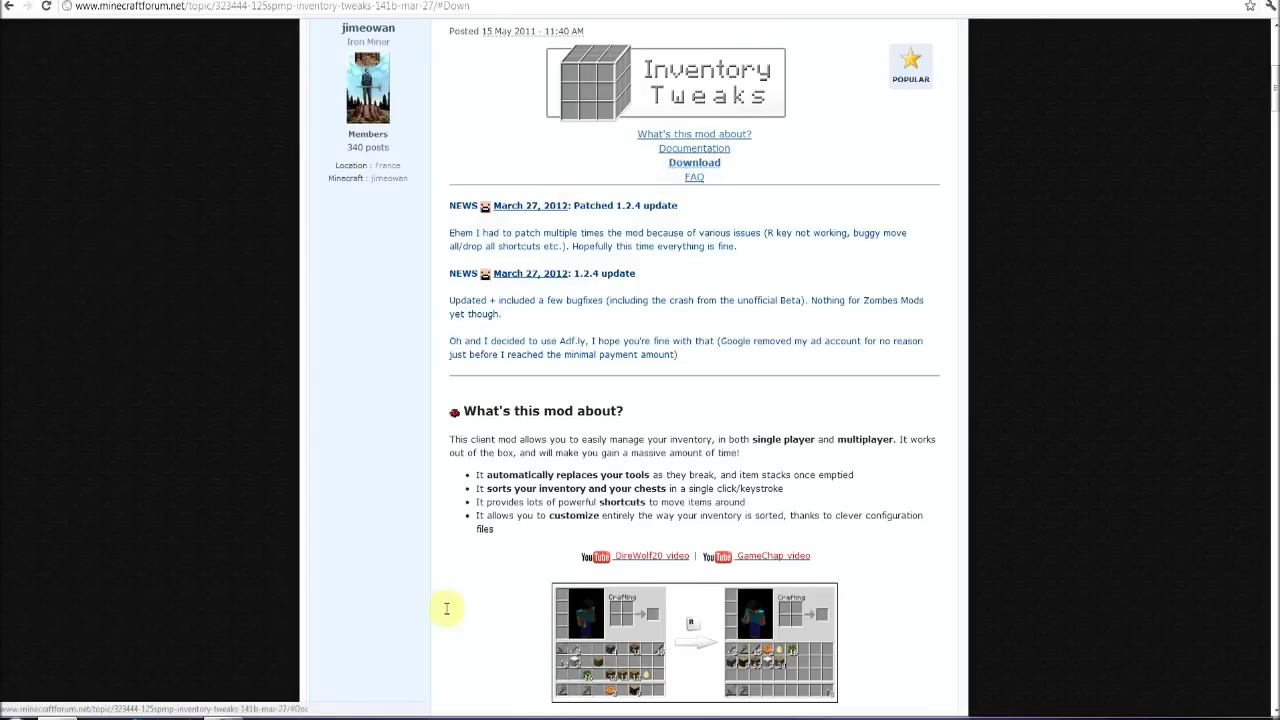
Step: Scroll the Inventory Tweaks 1.41b forum thread back to the top of its opening post
{"action": "scroll", "coordinate": [480, 570], "scroll_direction": "down", "scroll_amount": 3}
{"action": "scroll", "coordinate": [490, 565], "scroll_direction": "up", "scroll_amount": 1}
{"action": "scroll", "coordinate": [493, 565], "scroll_direction": "up", "scroll_amount": 3}
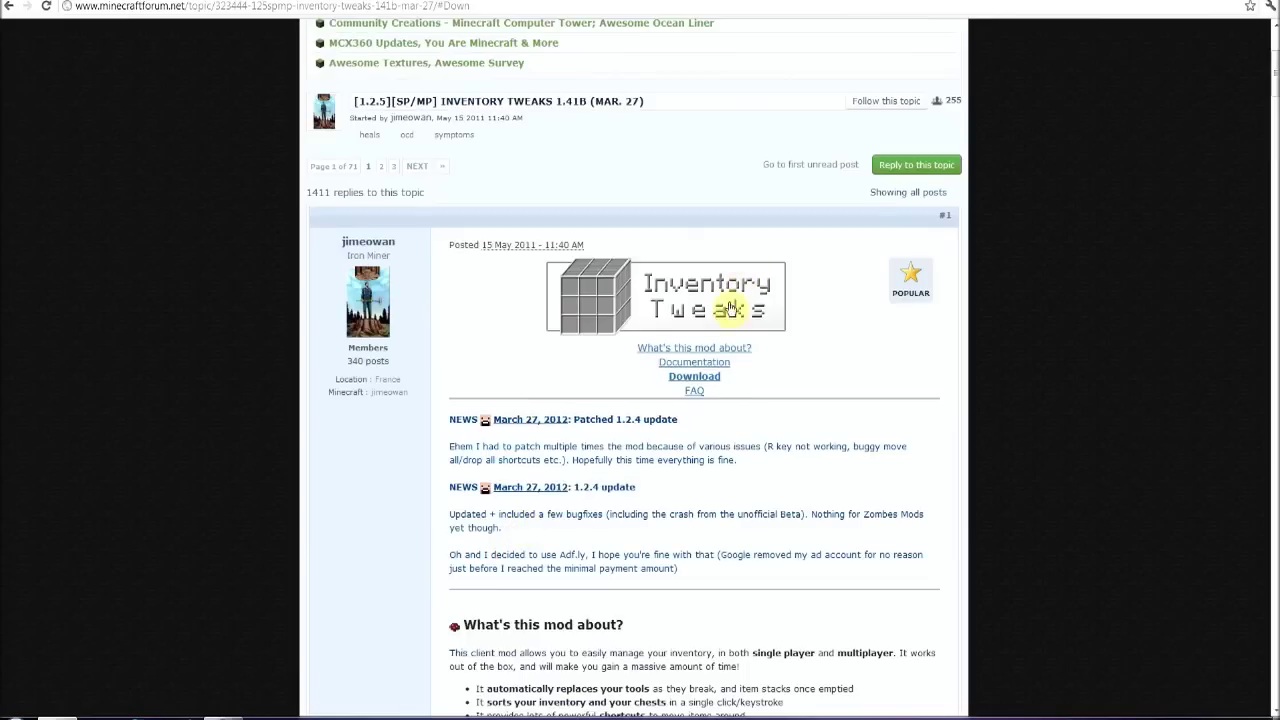
Step: Jump to the post's Download section and look through its download and FAQ links
{"action": "left_click", "coordinate": [697, 378]}
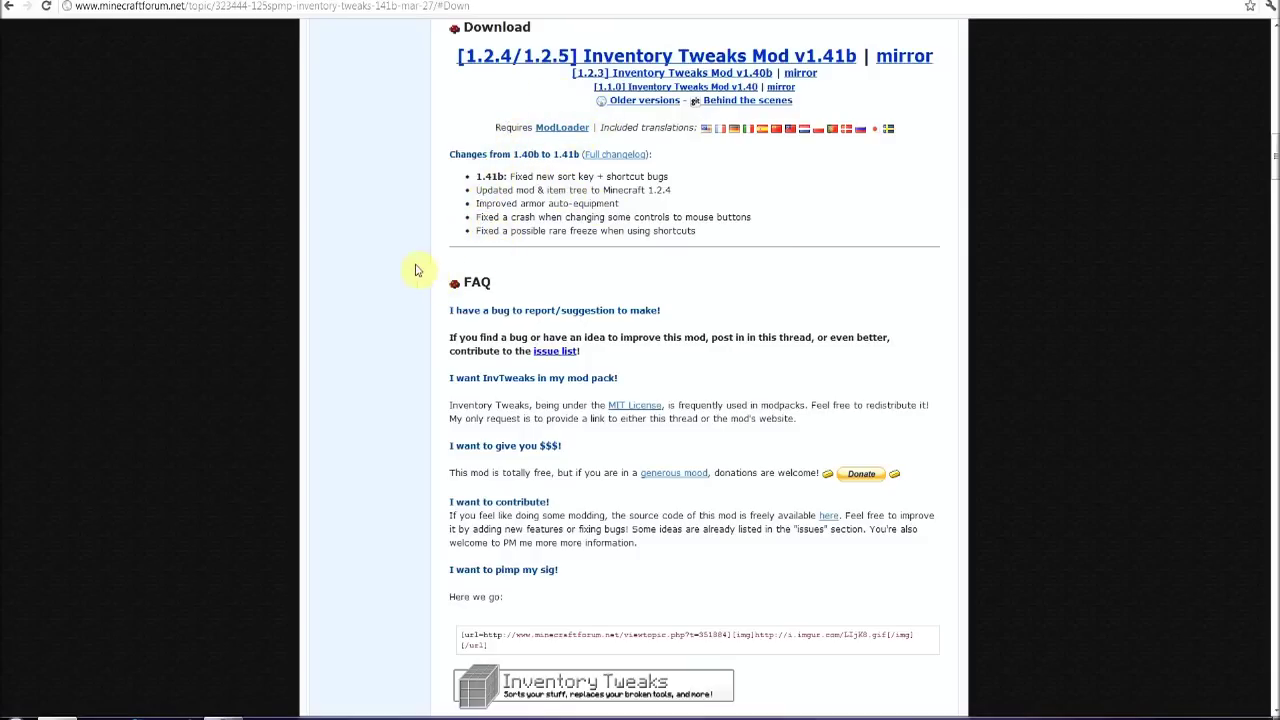
{"action": "scroll", "coordinate": [414, 271], "scroll_direction": "down", "scroll_amount": 3}
{"action": "scroll", "coordinate": [441, 337], "scroll_direction": "up", "scroll_amount": 2}
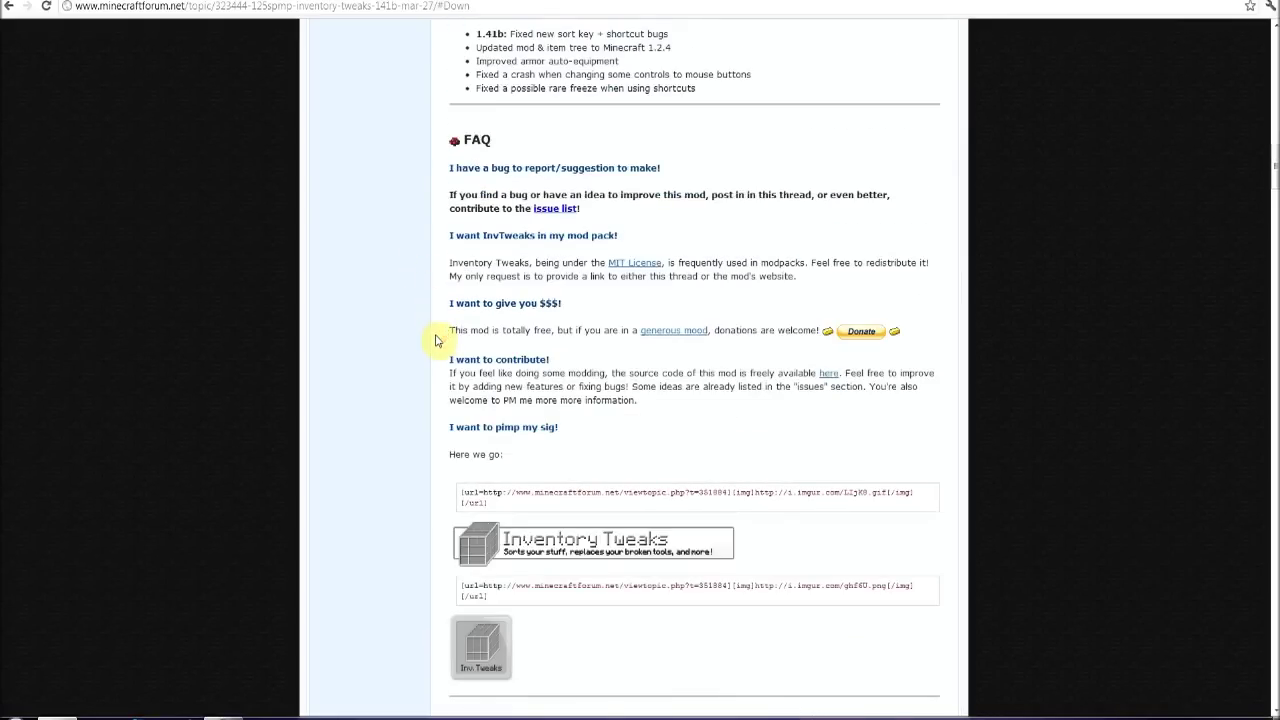
{"action": "scroll", "coordinate": [441, 335], "scroll_direction": "down", "scroll_amount": 3}
{"action": "scroll", "coordinate": [438, 332], "scroll_direction": "up", "scroll_amount": 2}
{"action": "scroll", "coordinate": [440, 331], "scroll_direction": "up", "scroll_amount": 4}
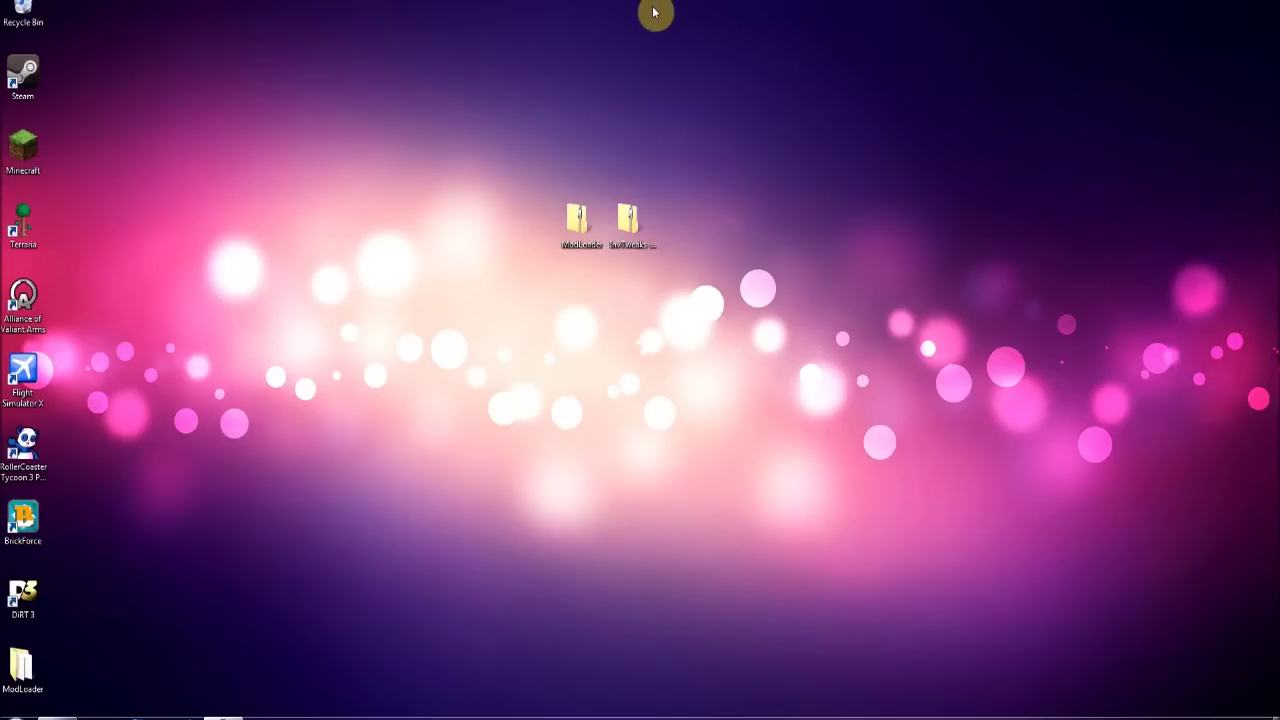
Step: Extract the ModLoader zip to its suggested folder, replacing all 19 conflicting class files
{"action": "double_click", "coordinate": [587, 220]}
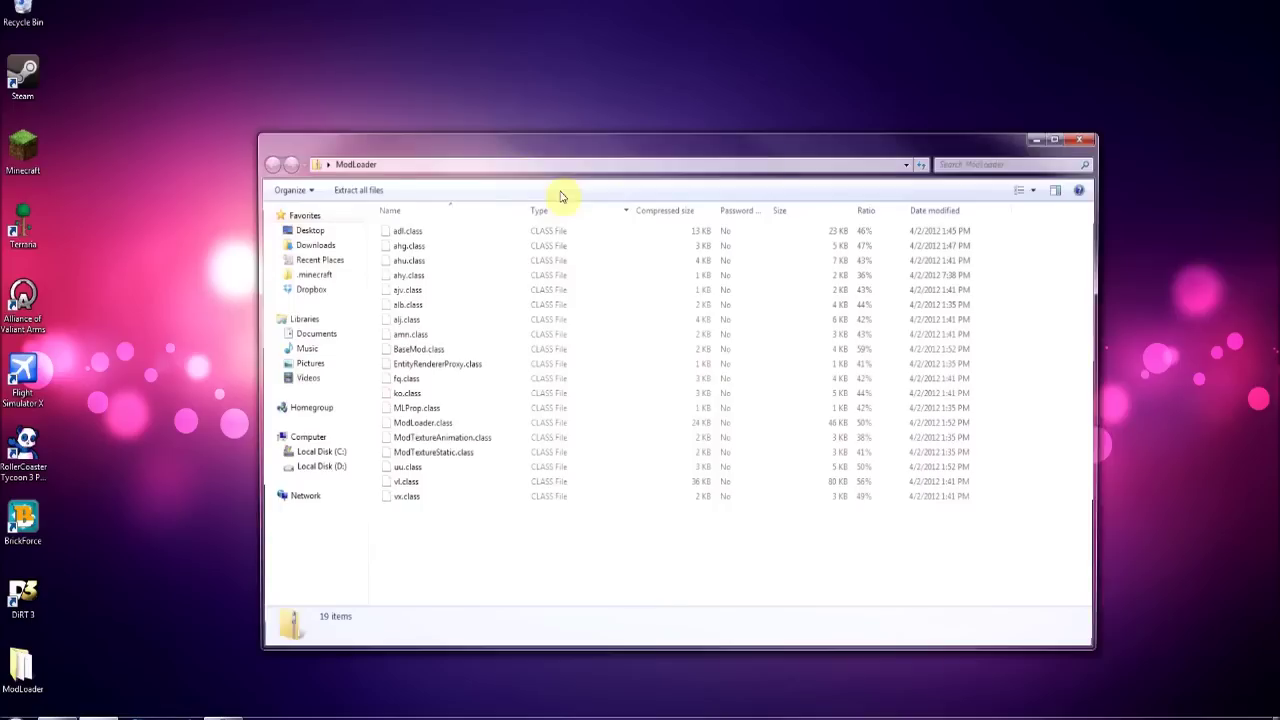
{"action": "left_click", "coordinate": [353, 187]}
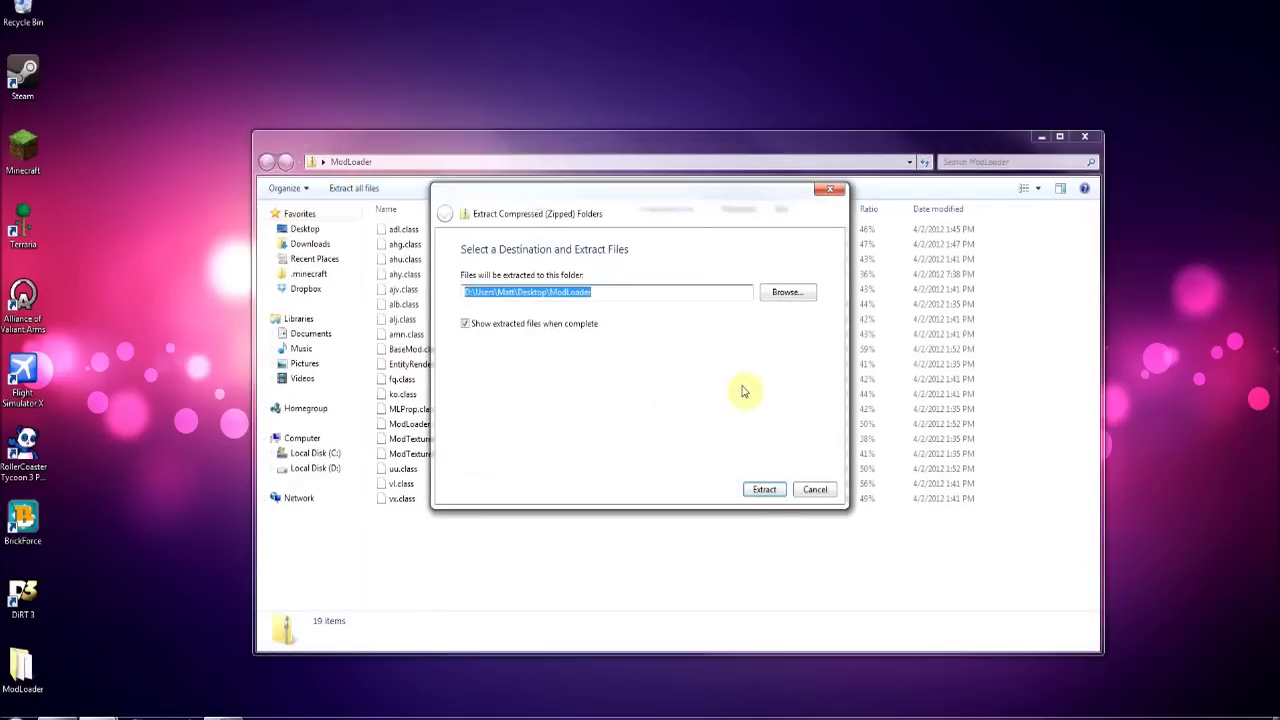
{"action": "left_click", "coordinate": [763, 489]}
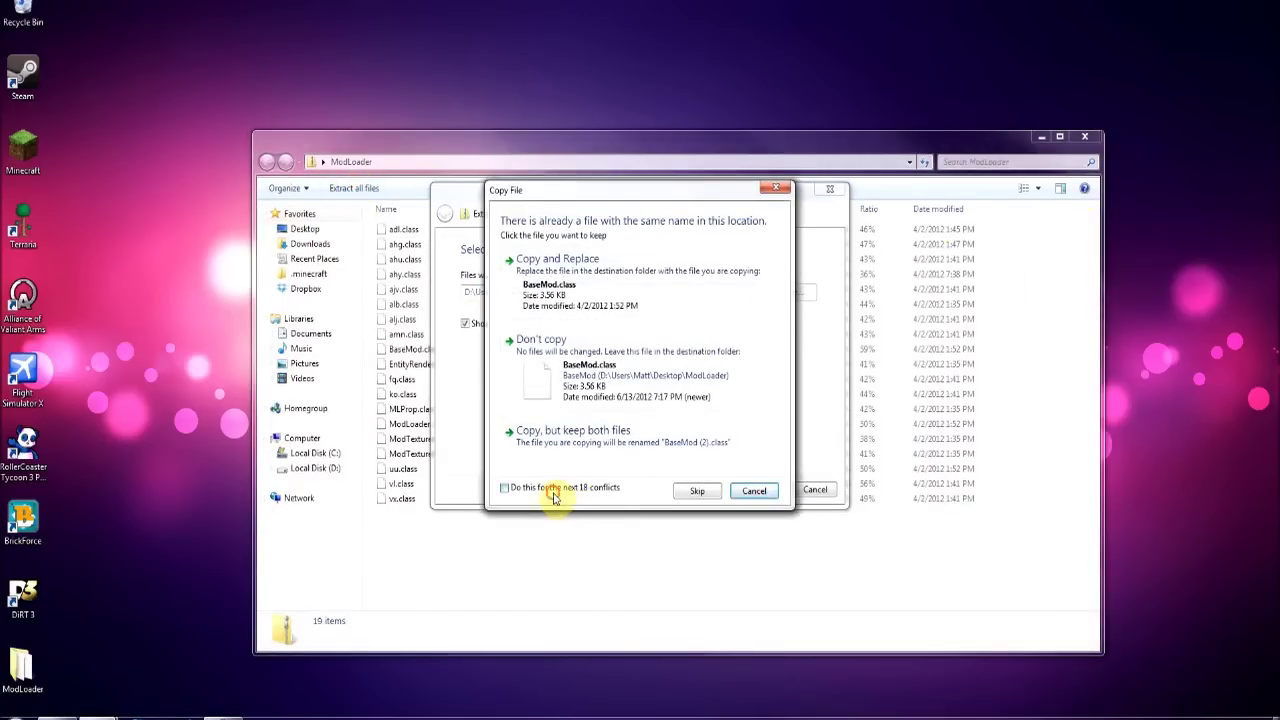
{"action": "left_click", "coordinate": [553, 489]}
{"action": "left_click", "coordinate": [562, 300]}
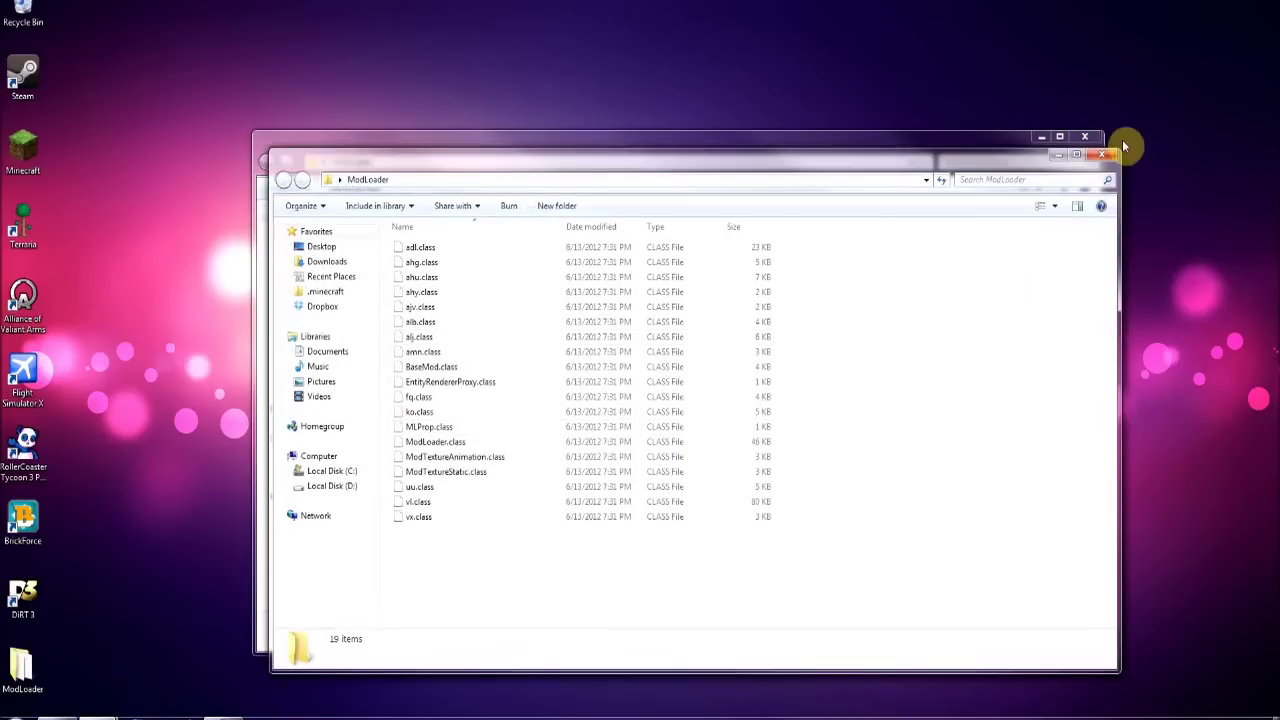
{"action": "left_click", "coordinate": [1086, 136]}
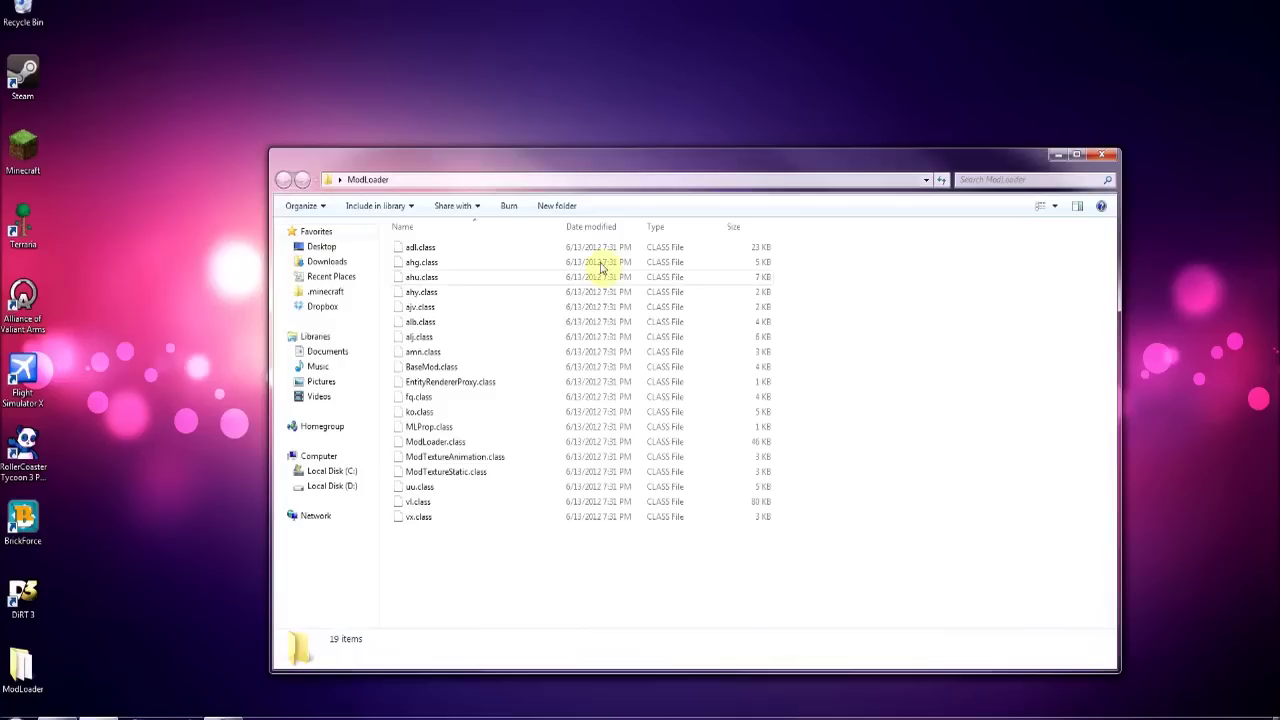
{"action": "left_click", "coordinate": [416, 322]}
{"action": "left_click", "coordinate": [581, 577]}
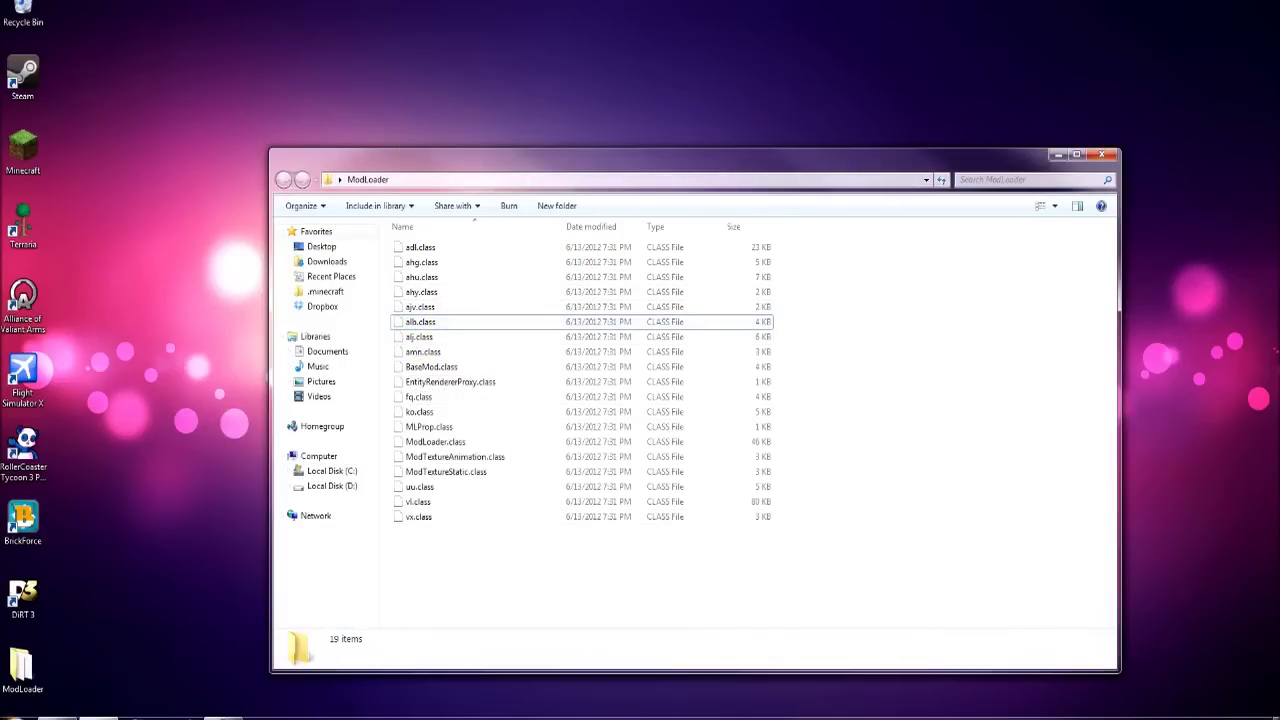
Step: Browse via %appdata% to Roaming > .minecraft > bin and bring up minecraft.jar's 7-Zip menu
{"action": "key", "text": "super"}
{"action": "type", "text": "%"}
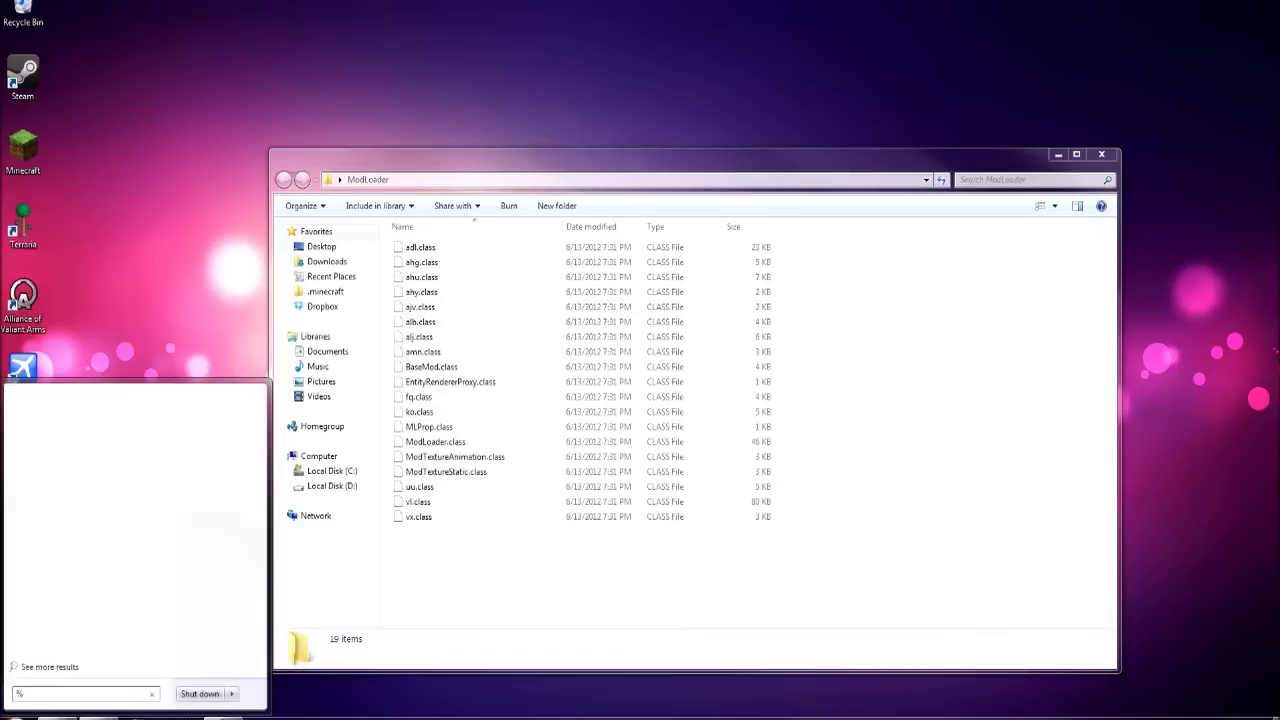
{"action": "type", "text": "appdata%"}
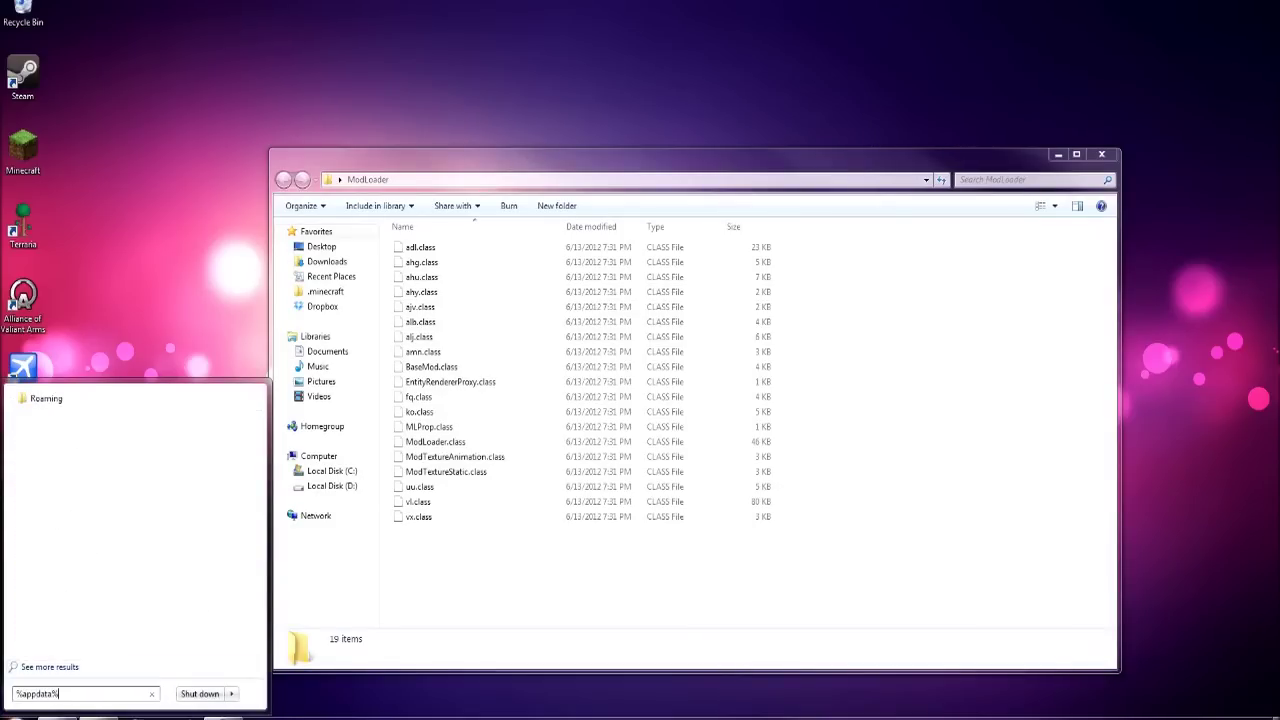
{"action": "left_click", "coordinate": [59, 407]}
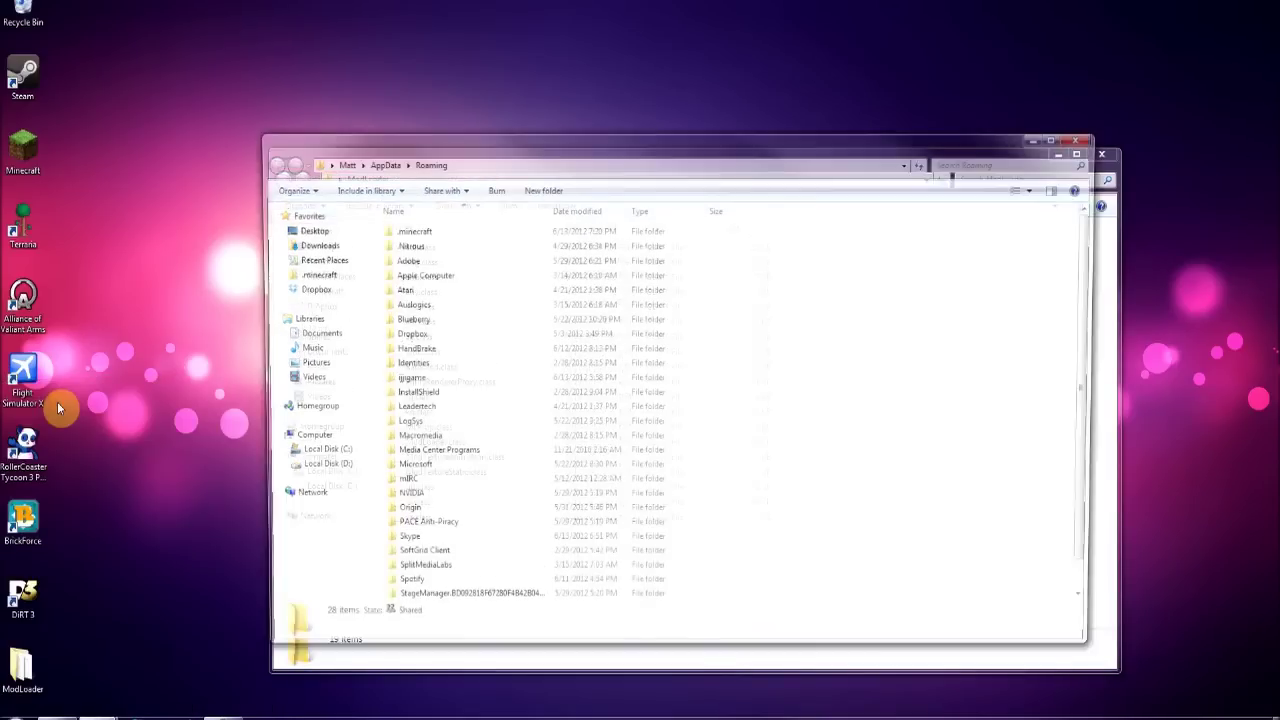
{"action": "double_click", "coordinate": [401, 230]}
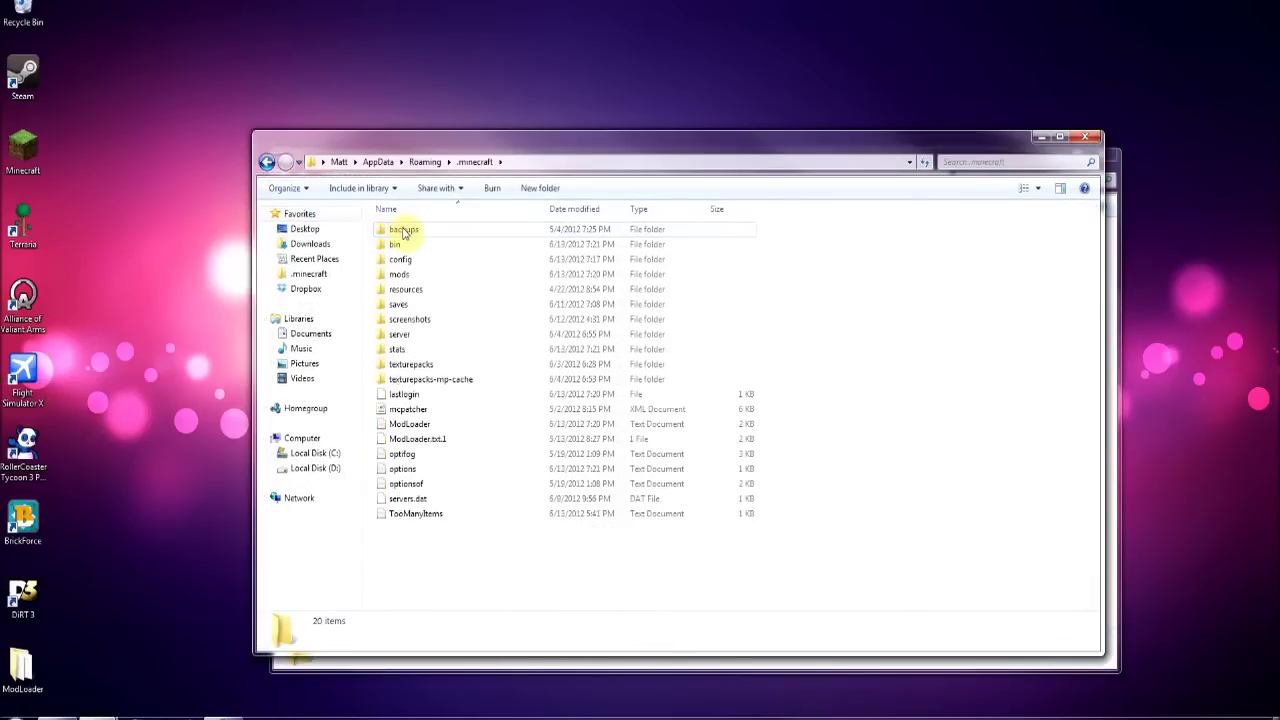
{"action": "double_click", "coordinate": [397, 245]}
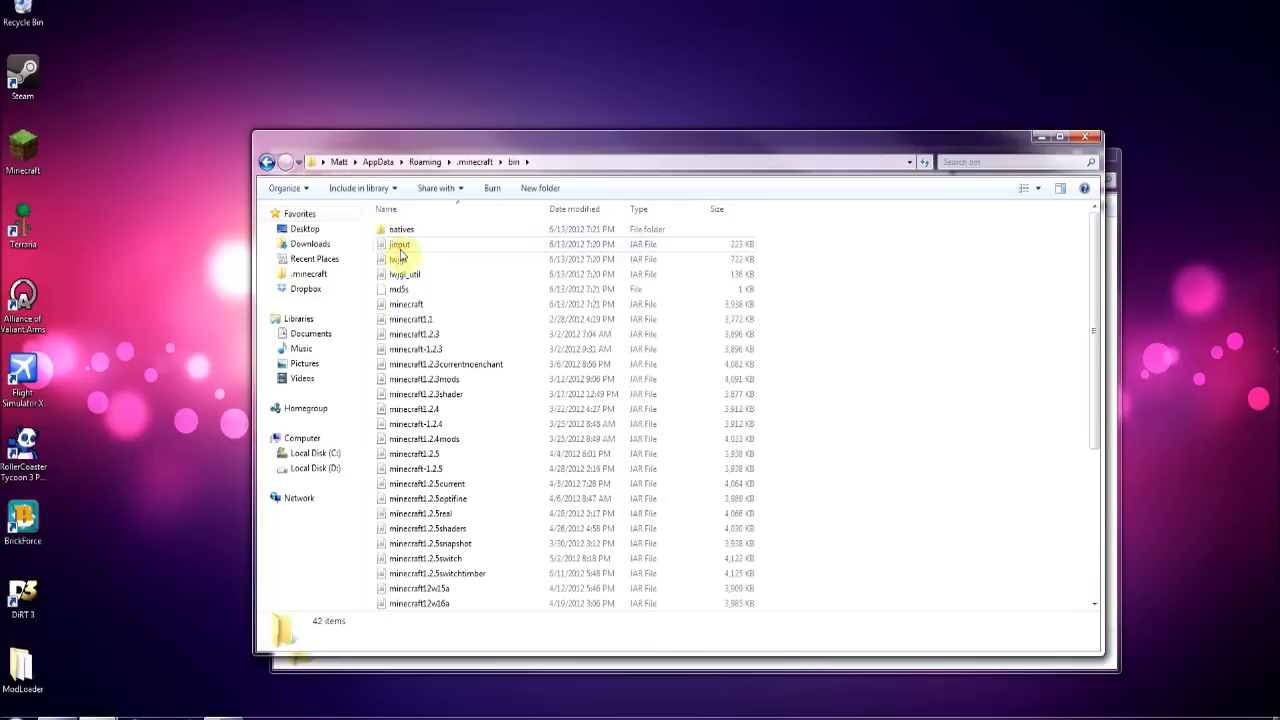
{"action": "left_click", "coordinate": [404, 305]}
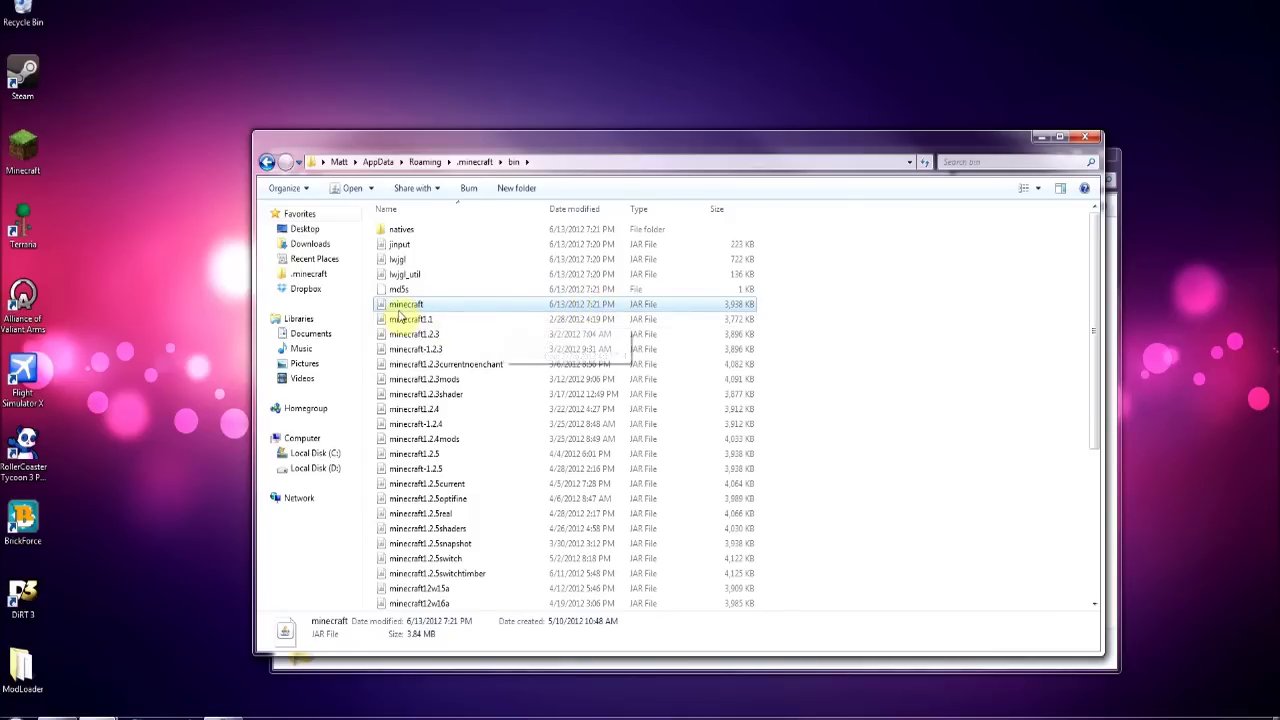
{"action": "right_click", "coordinate": [432, 305]}
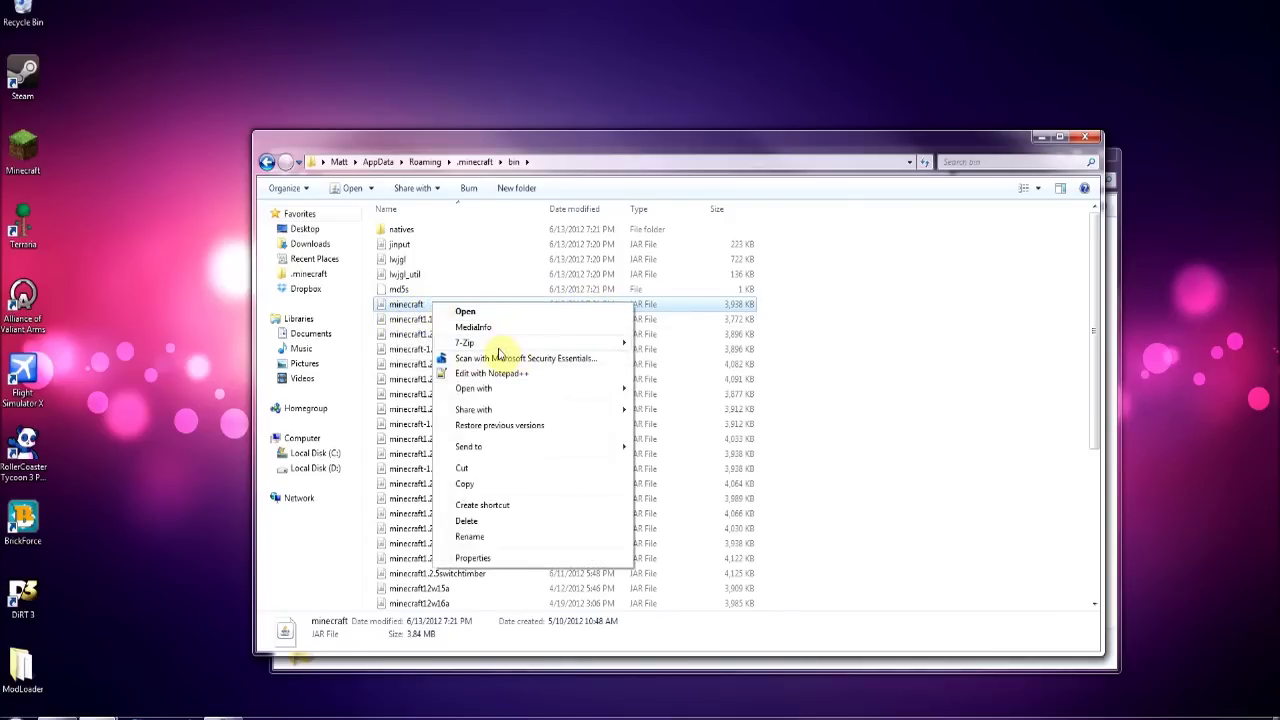
{"action": "mouse_move", "coordinate": [460, 344]}
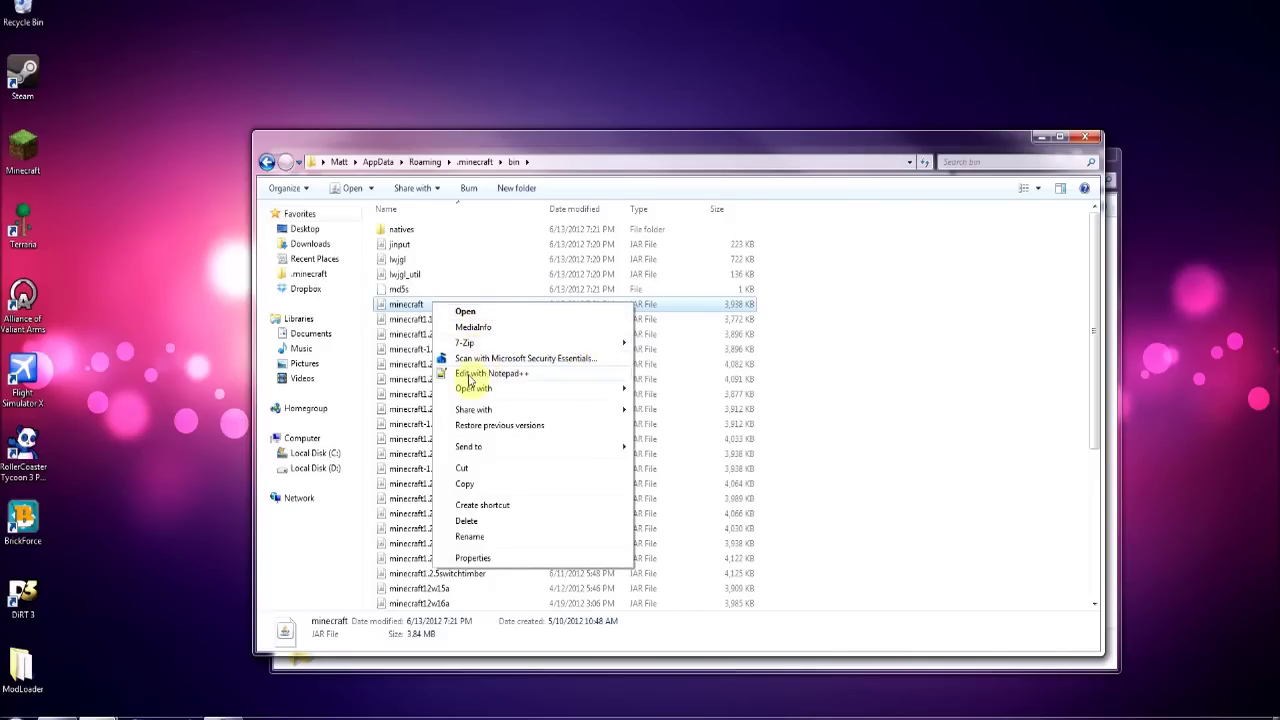
Step: Open minecraft.jar in 7-Zip and delete its META-INF folder
{"action": "mouse_move", "coordinate": [570, 344]}
{"action": "left_click", "coordinate": [757, 342]}
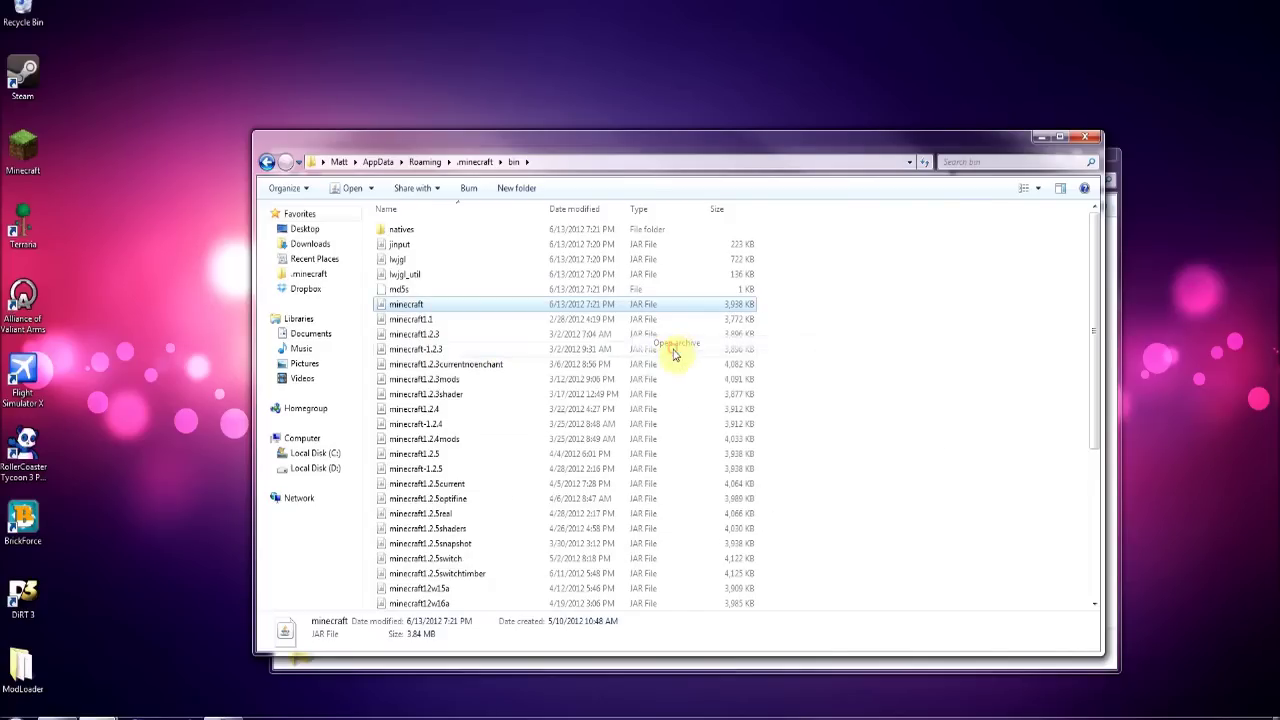
{"action": "left_click", "coordinate": [72, 220]}
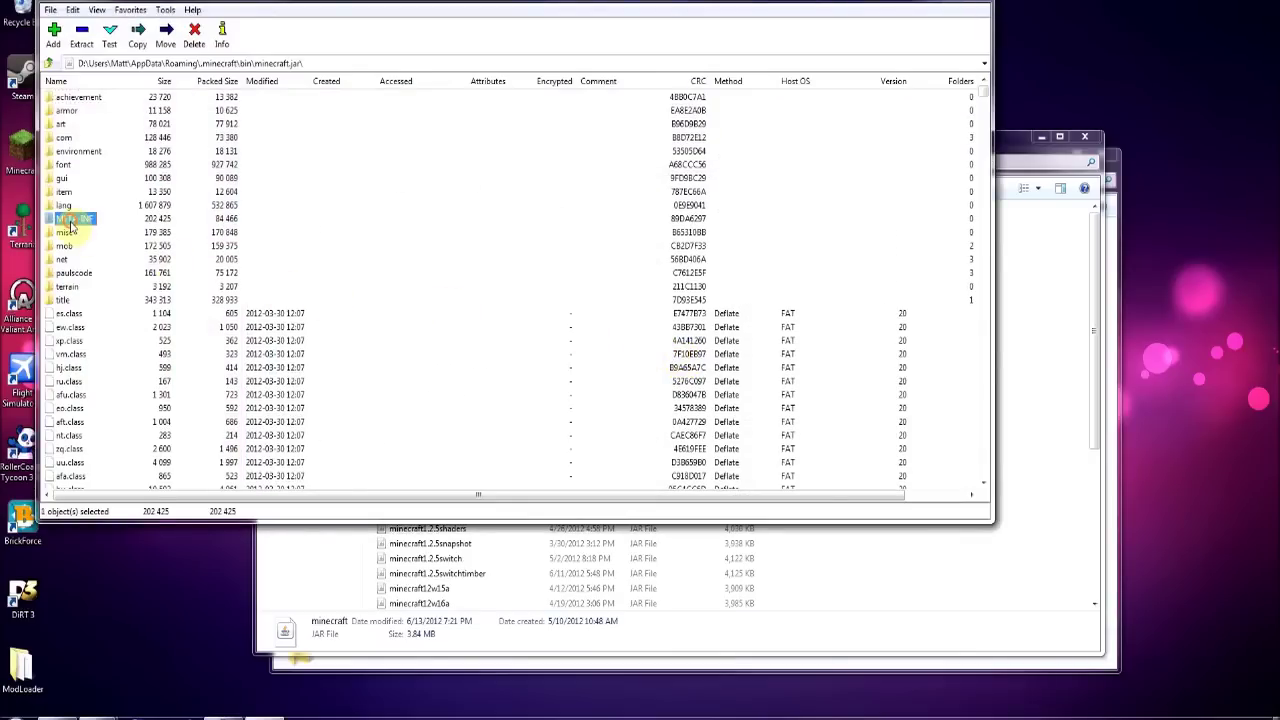
{"action": "key", "text": "Delete"}
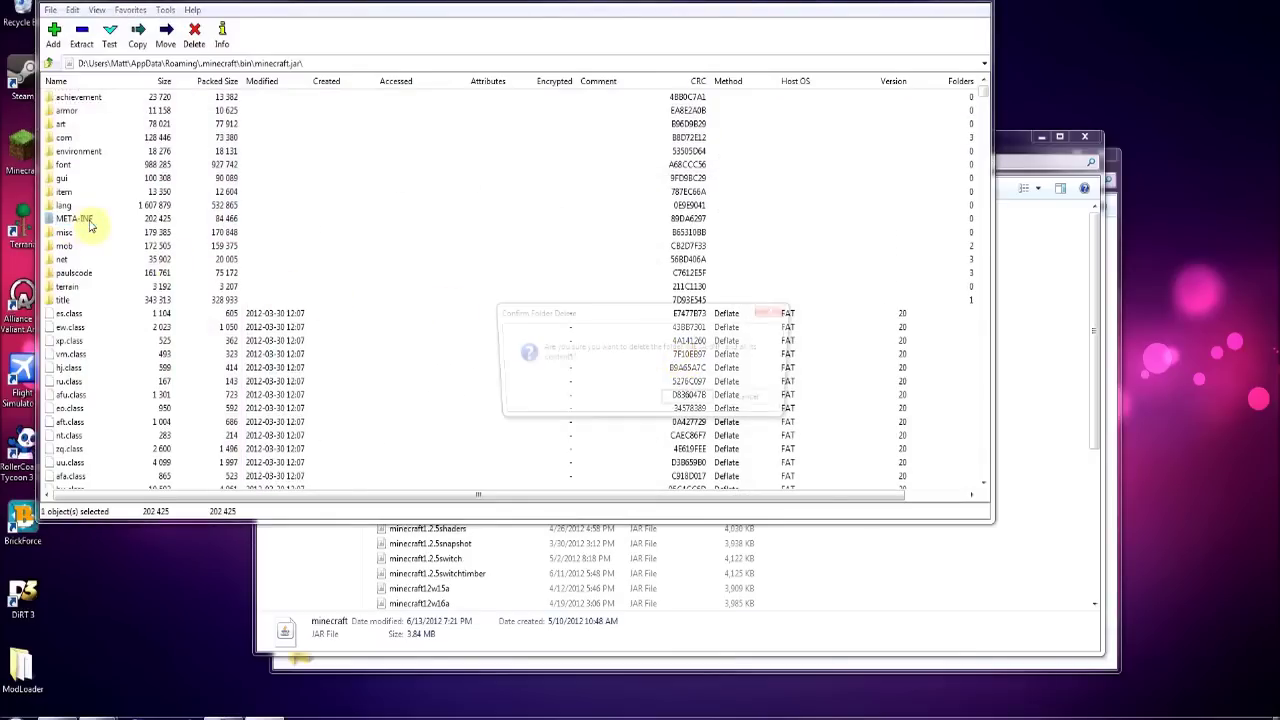
{"action": "key", "text": "Return"}
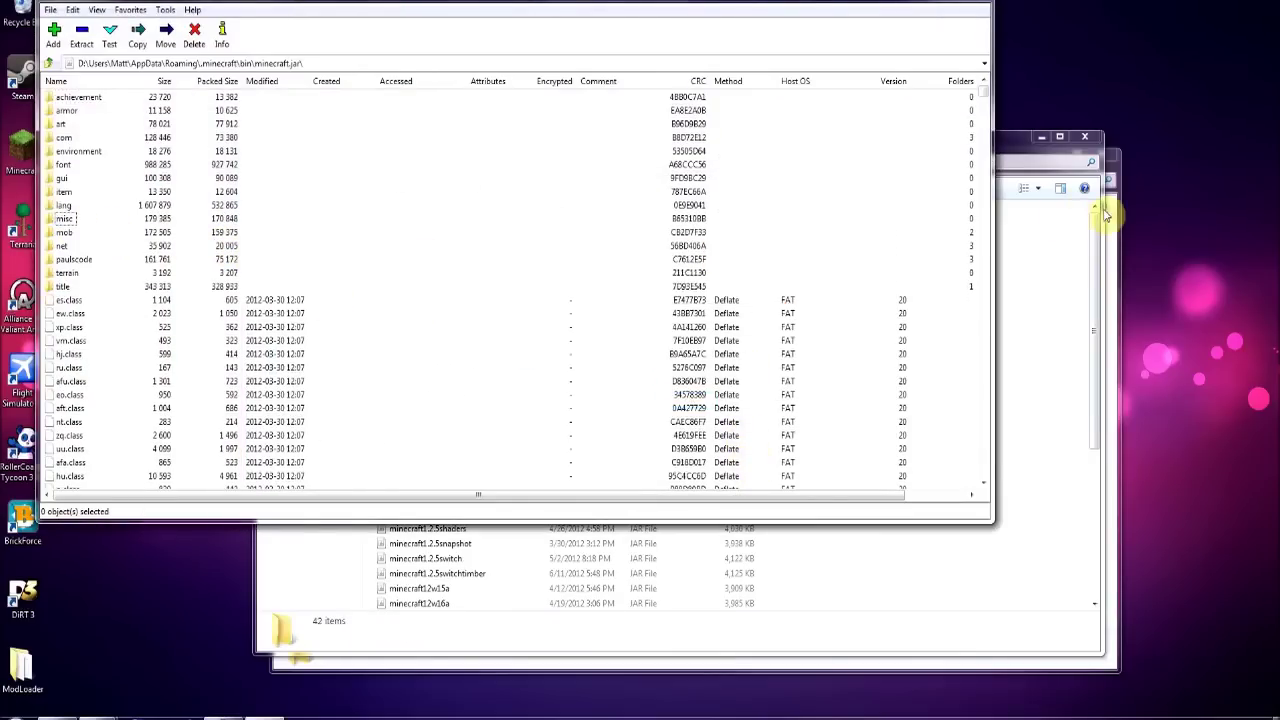
Step: Copy all 19 ModLoader class files into minecraft.jar, then close the archive
{"action": "left_click", "coordinate": [1112, 226]}
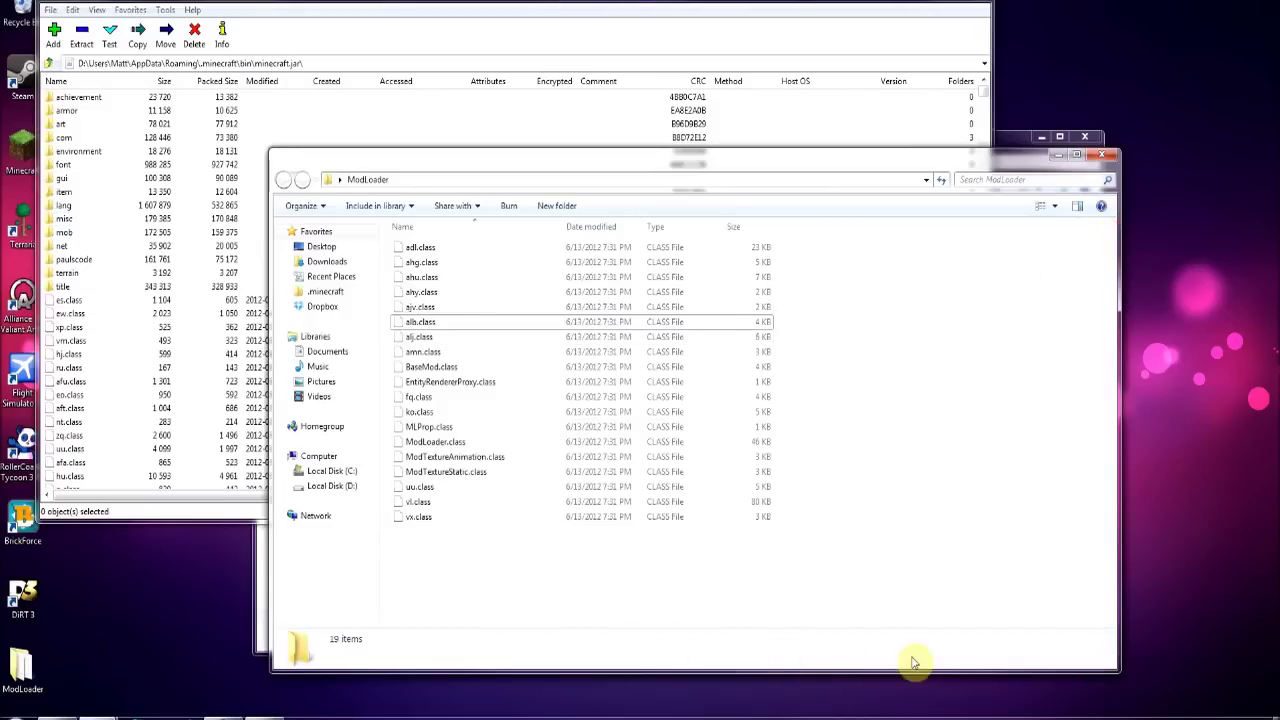
{"action": "left_click_drag", "start_coordinate": [972, 592], "coordinate": [548, 252]}
{"action": "left_click", "coordinate": [510, 555]}
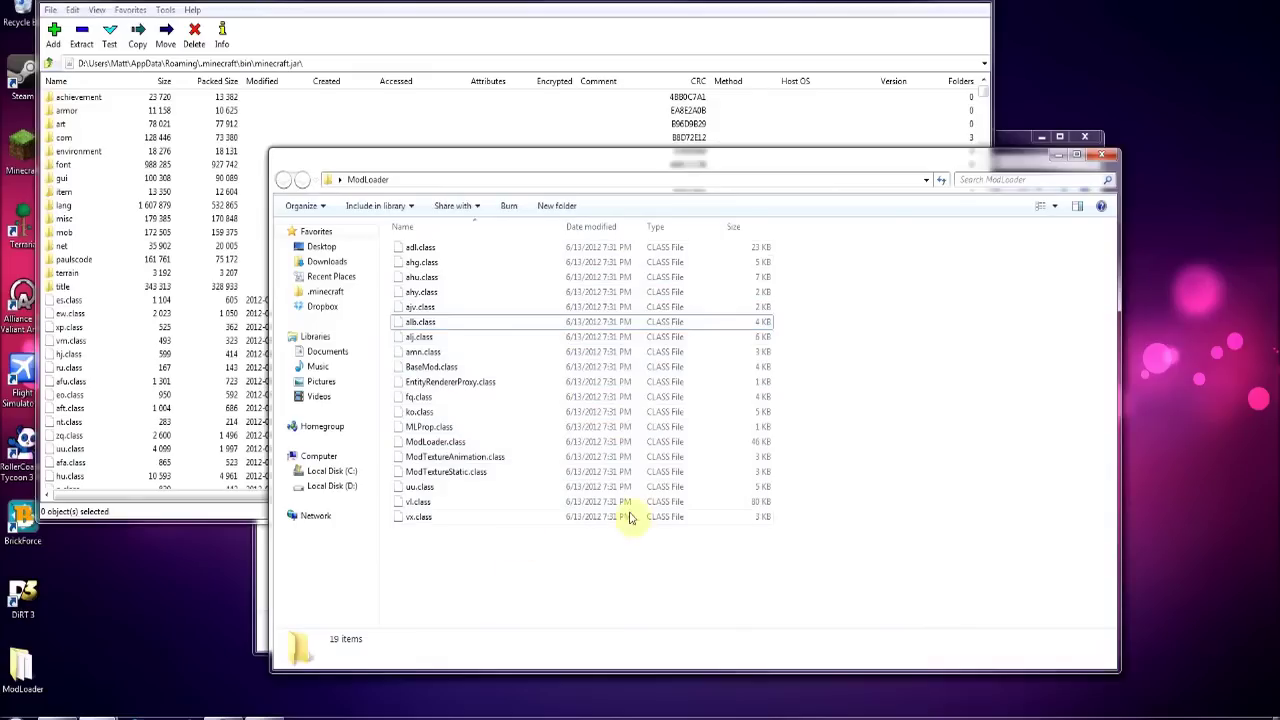
{"action": "key", "text": "ctrl+a"}
{"action": "left_click_drag", "start_coordinate": [480, 338], "coordinate": [800, 35]}
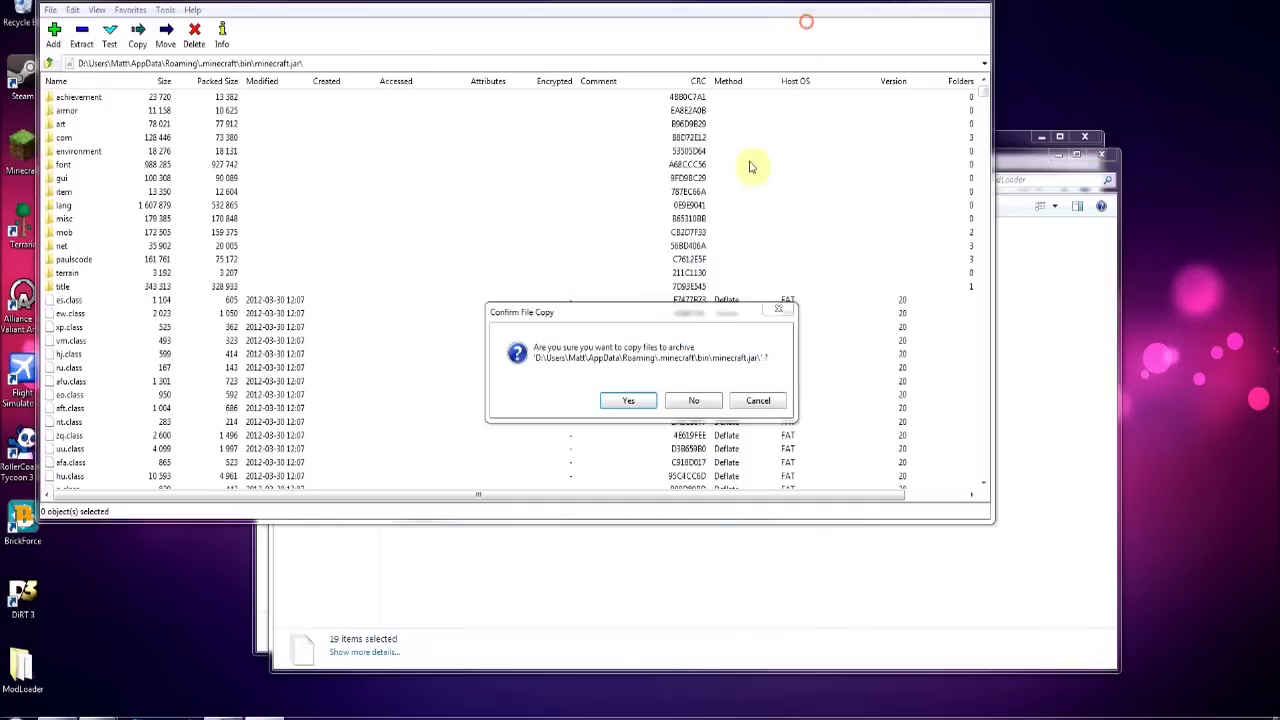
{"action": "left_click", "coordinate": [629, 400]}
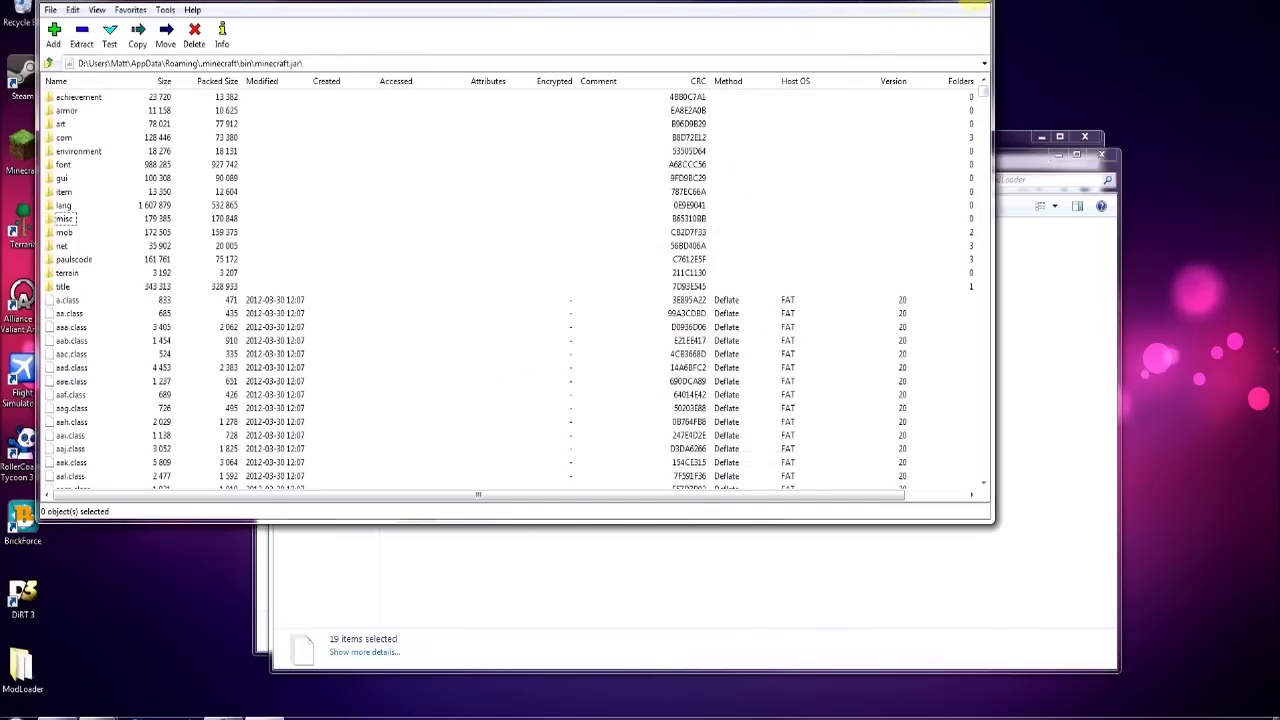
{"action": "left_click", "coordinate": [975, 5]}
Step: Open the .minecraft mods folder and drop the InvTweaks-1.41b-1.2.4 zip from the desktop into it
{"action": "left_click", "coordinate": [1000, 352]}
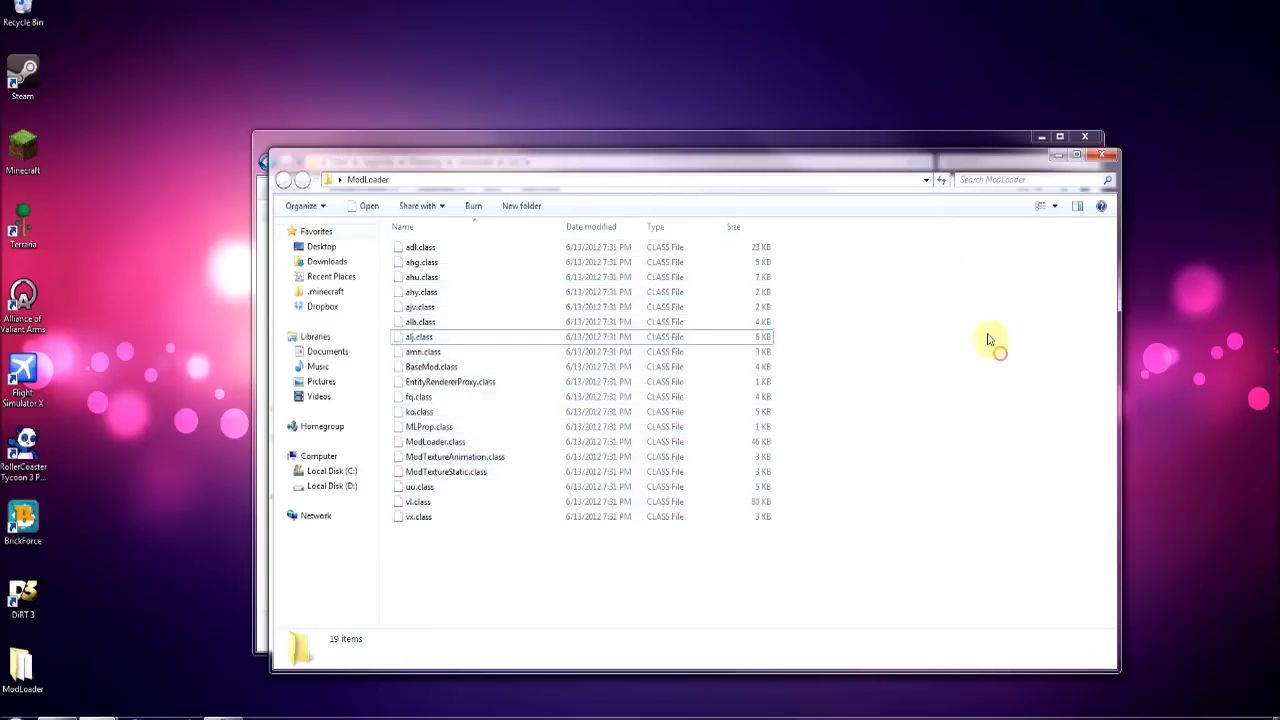
{"action": "left_click", "coordinate": [540, 143]}
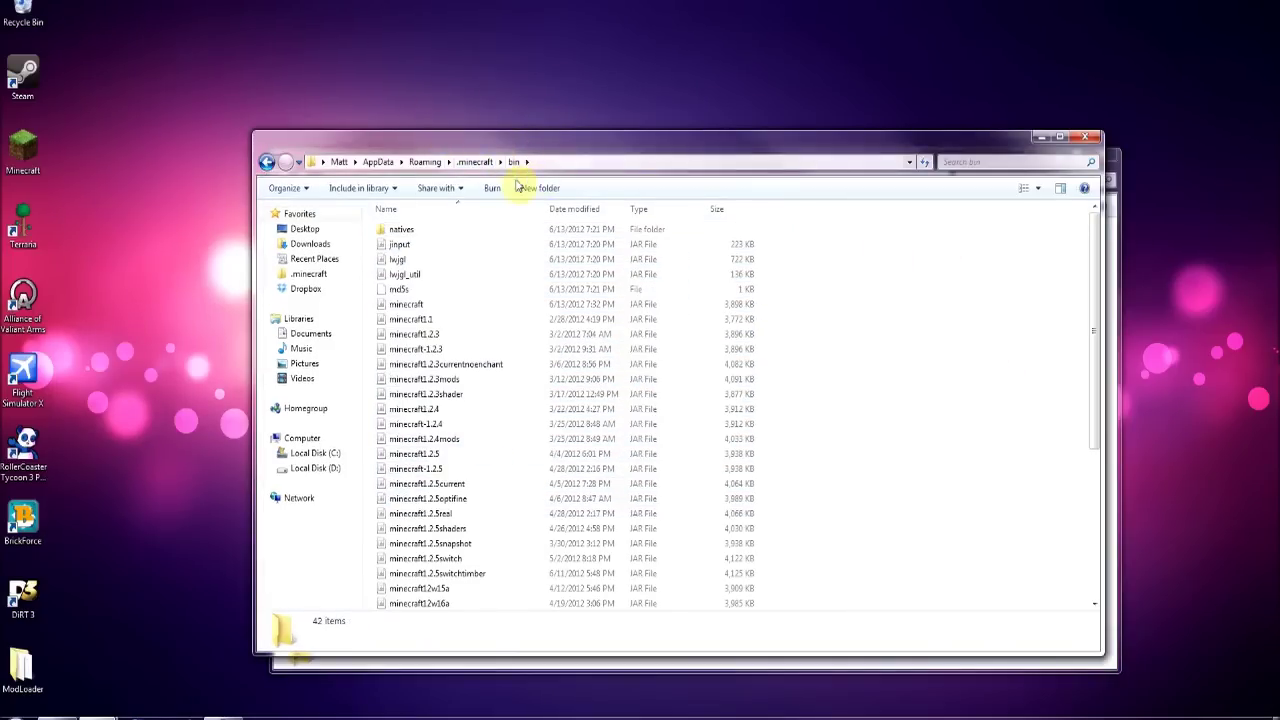
{"action": "left_click", "coordinate": [470, 163]}
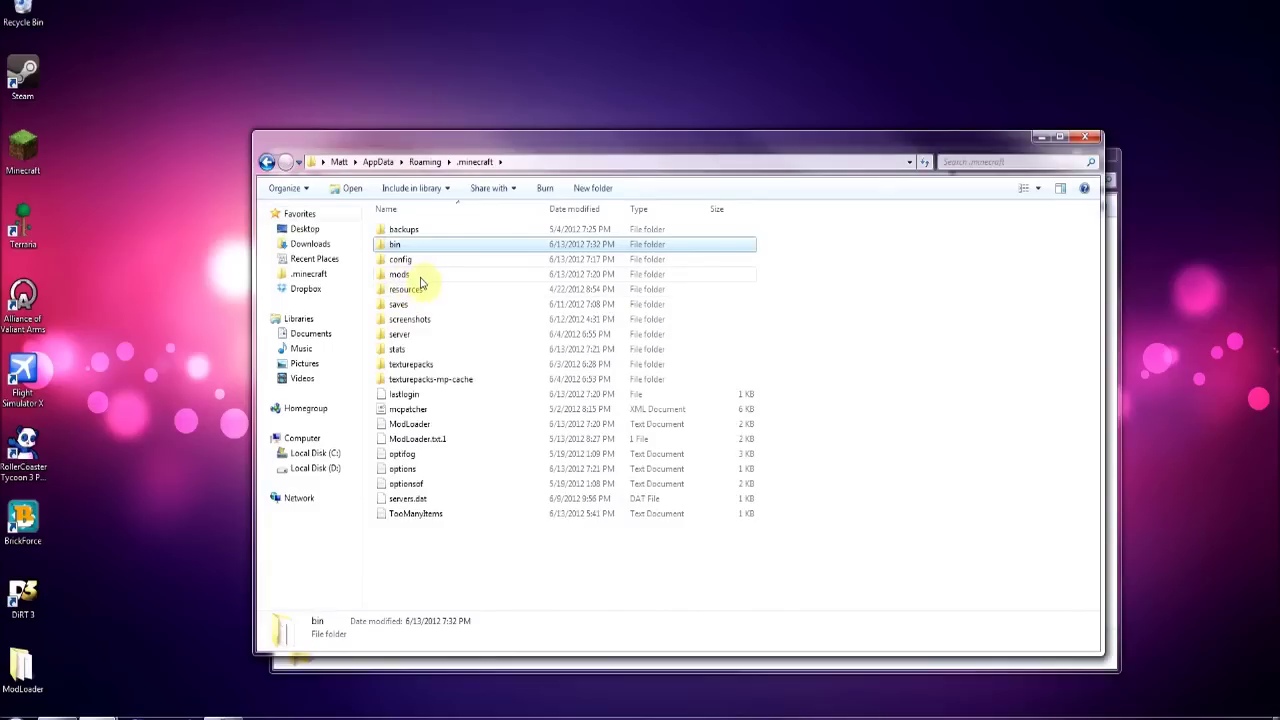
{"action": "double_click", "coordinate": [419, 277]}
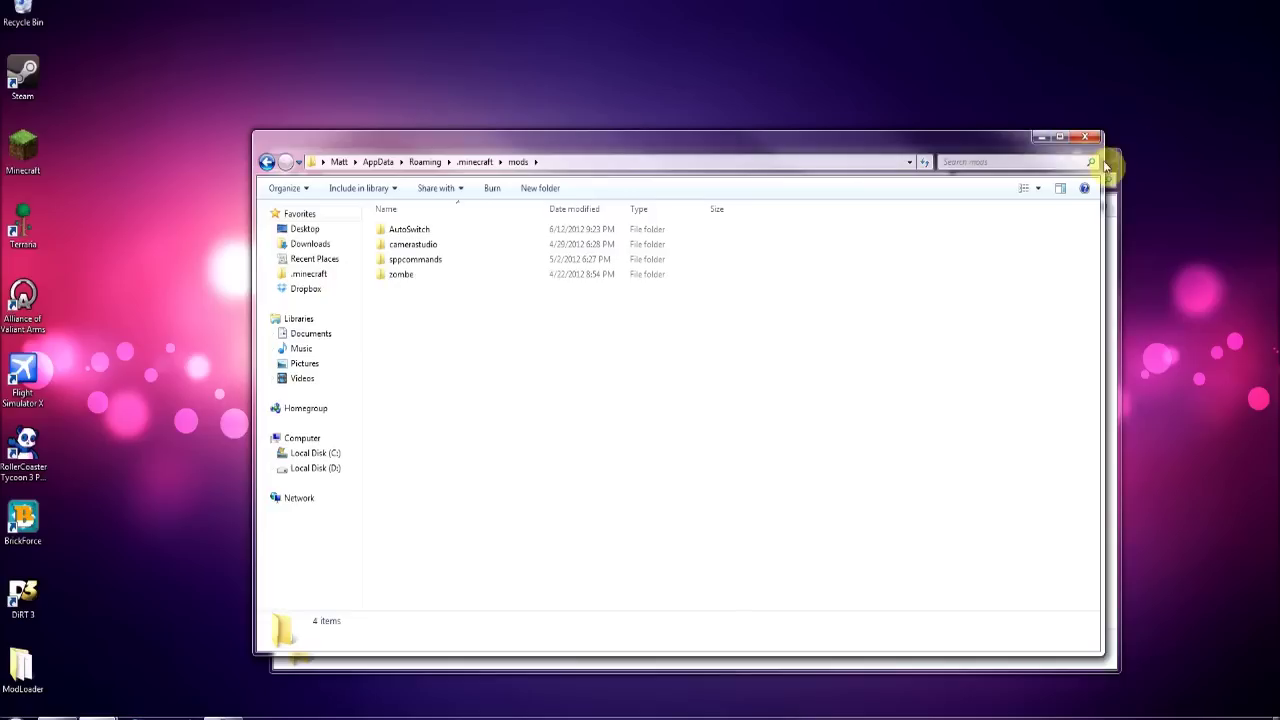
{"action": "left_click", "coordinate": [1040, 137]}
{"action": "left_click", "coordinate": [1040, 150]}
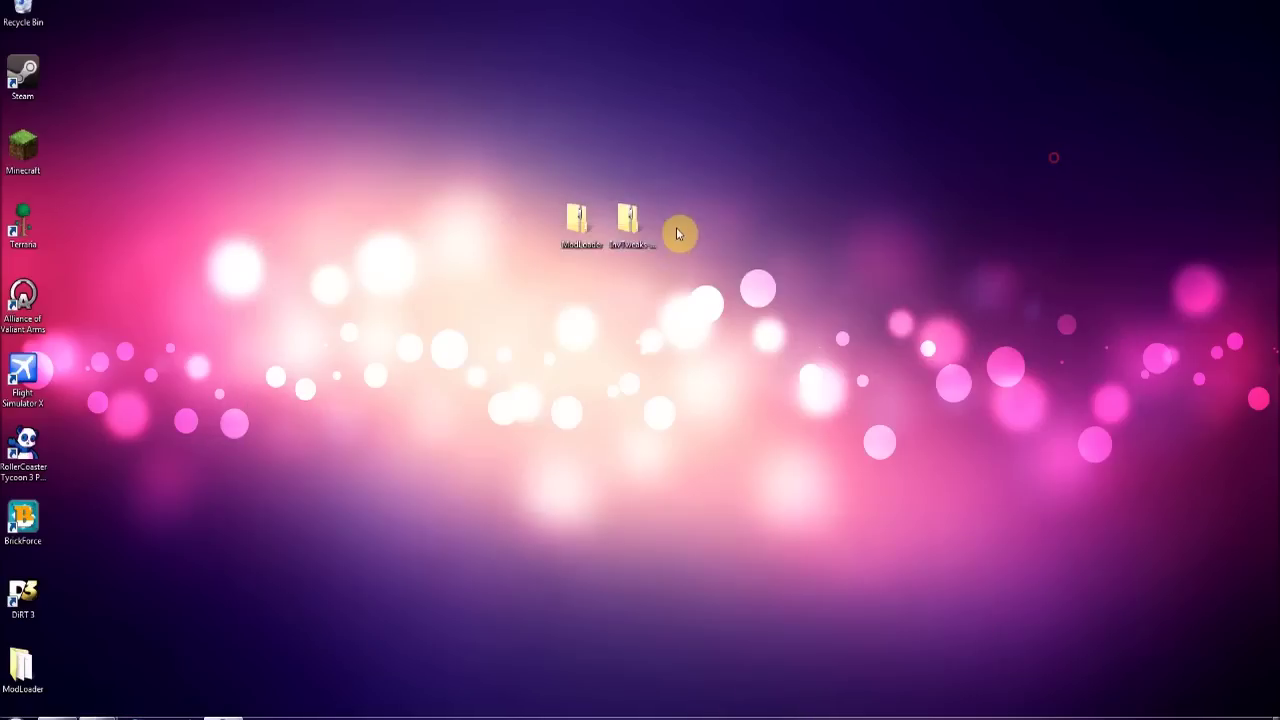
{"action": "left_click_drag", "start_coordinate": [625, 238], "coordinate": [642, 434]}
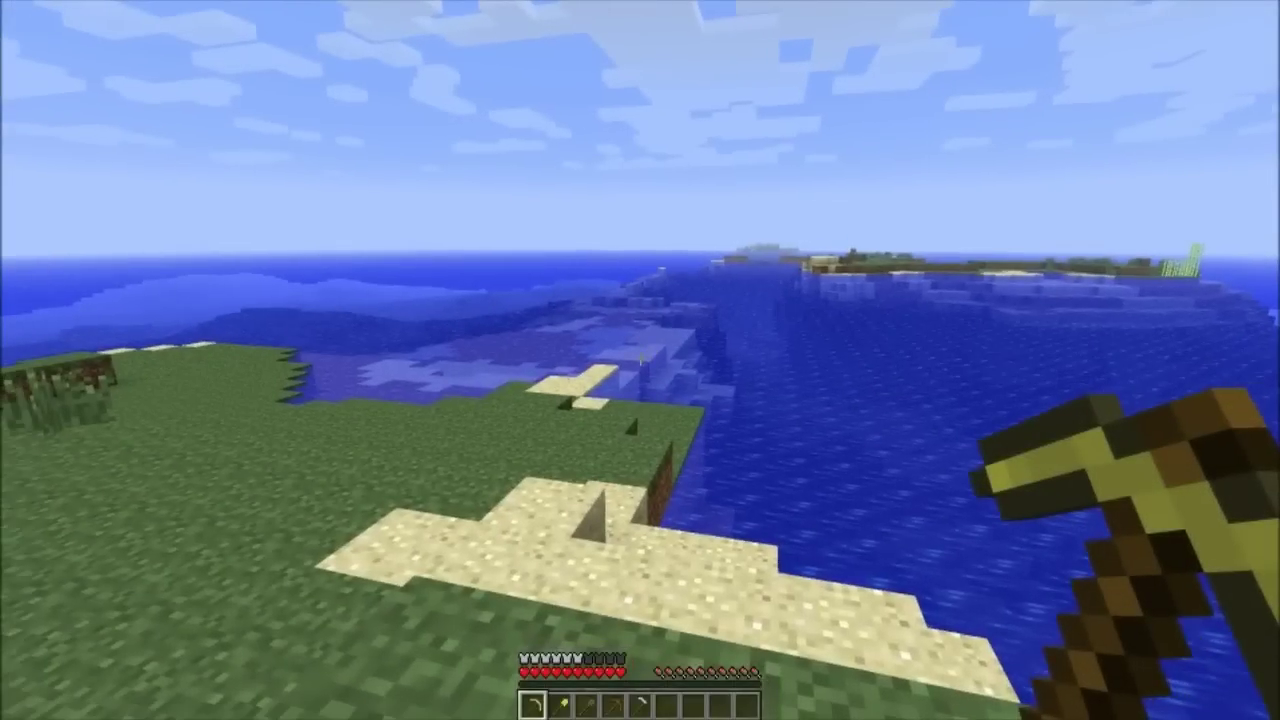
Step: Open the player inventory with E inside the loaded world
{"action": "key", "text": "e"}
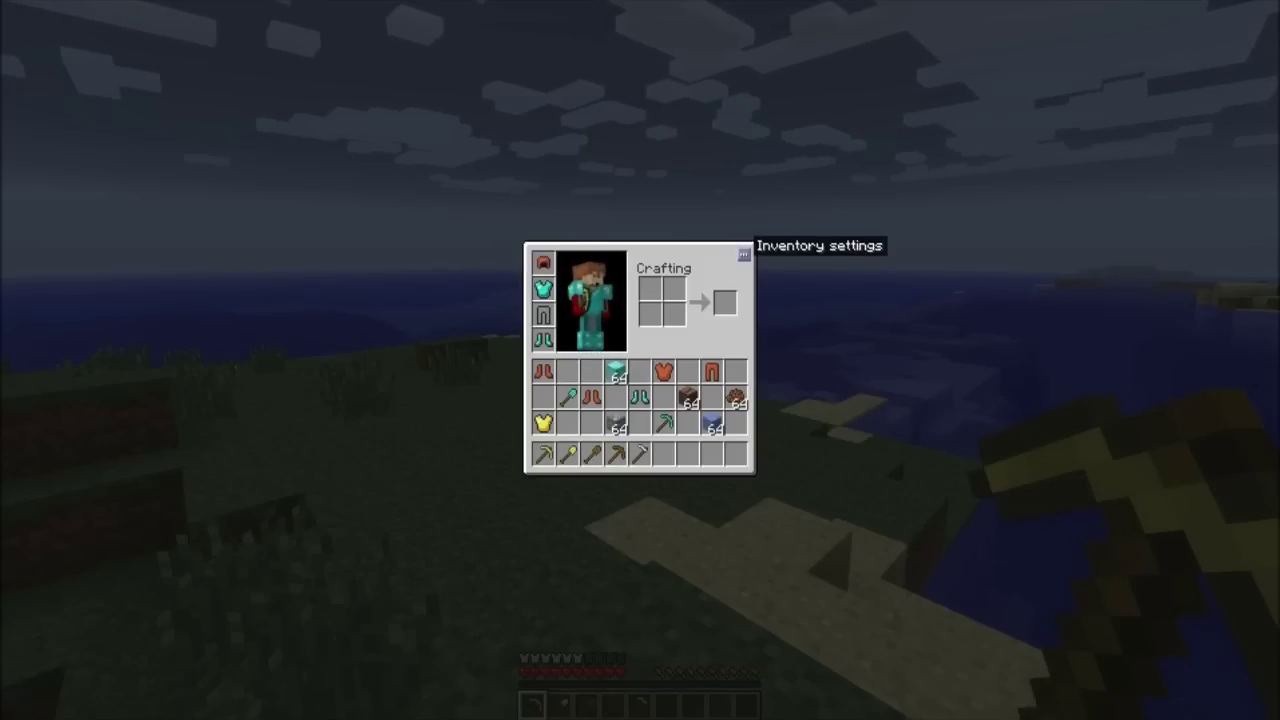
Step: Open the Inventory and chests settings, view the Shortcuts help, and return to the settings
{"action": "left_click", "coordinate": [744, 255]}
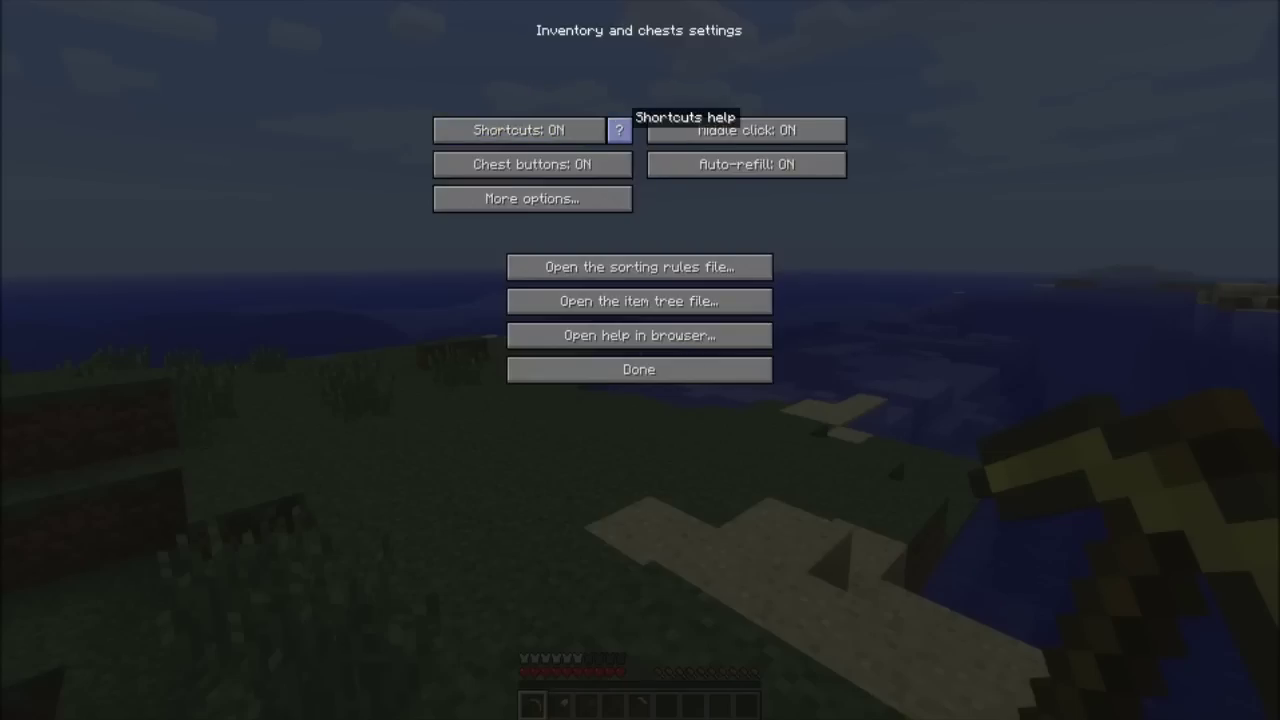
{"action": "left_click", "coordinate": [619, 130]}
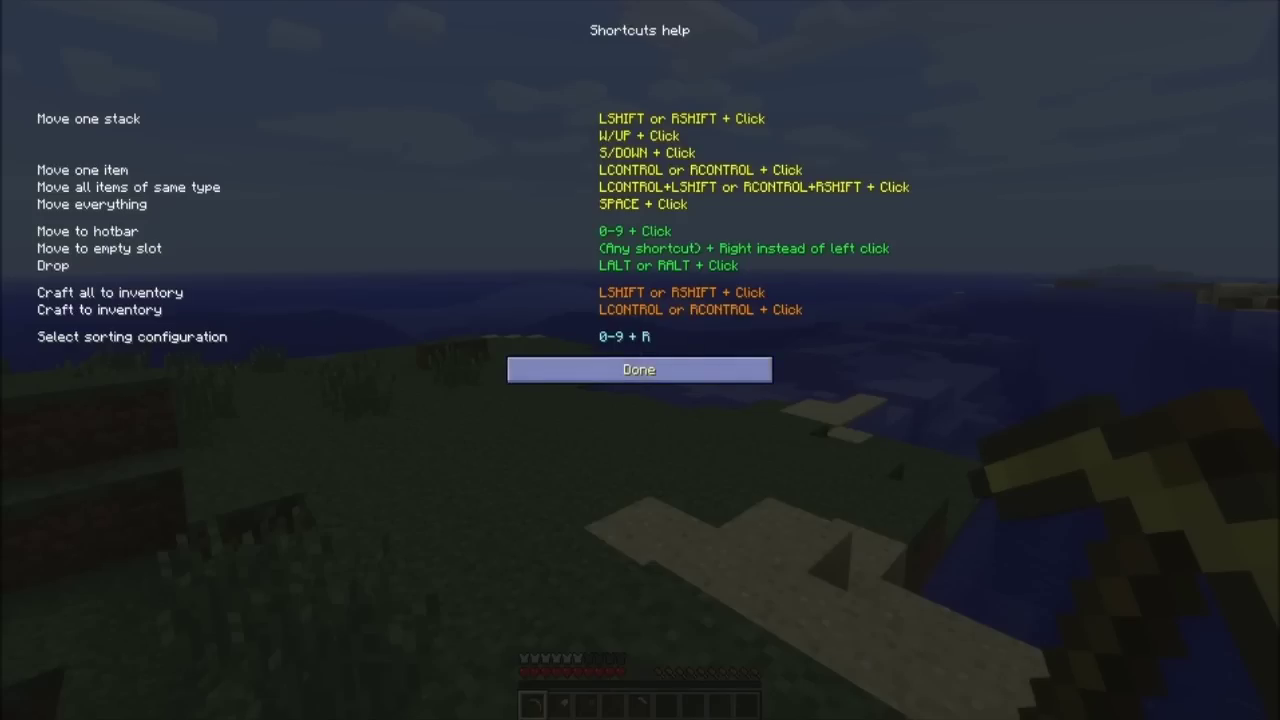
{"action": "left_click", "coordinate": [639, 369]}
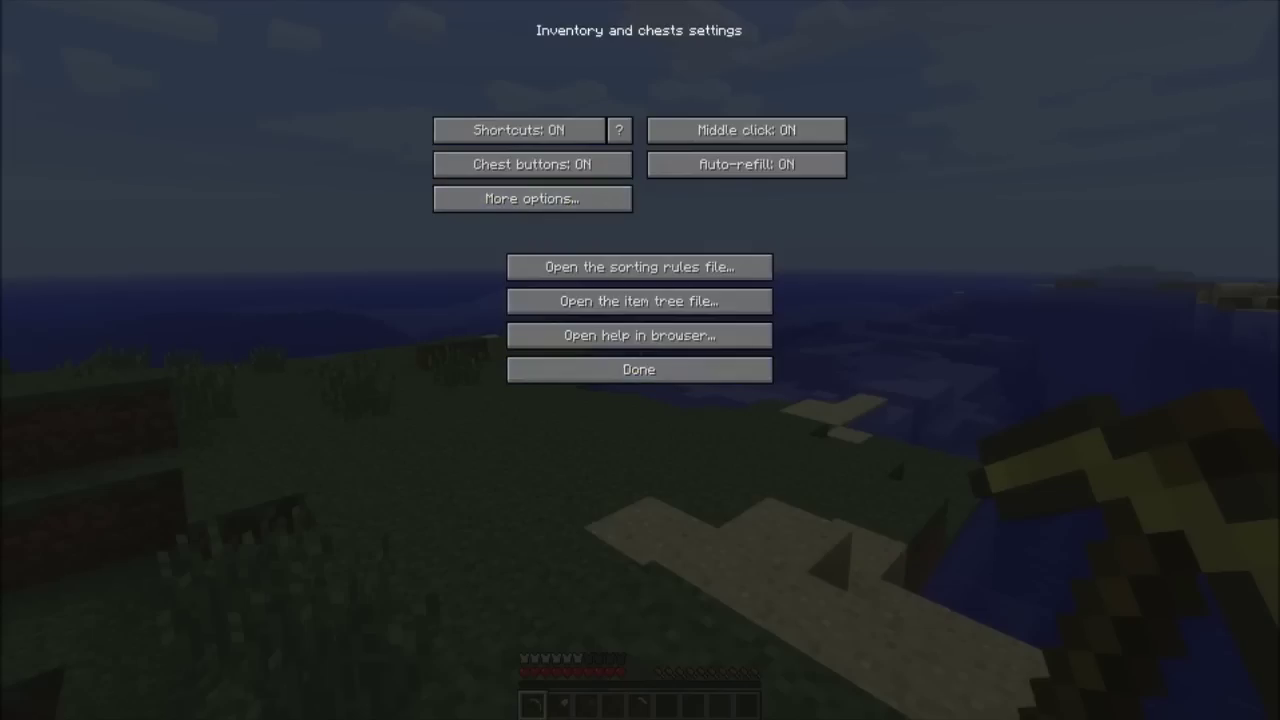
Step: Back in the game, place the chest from hotbar slot 6 on the grass and open it
{"action": "key", "text": "Escape"}
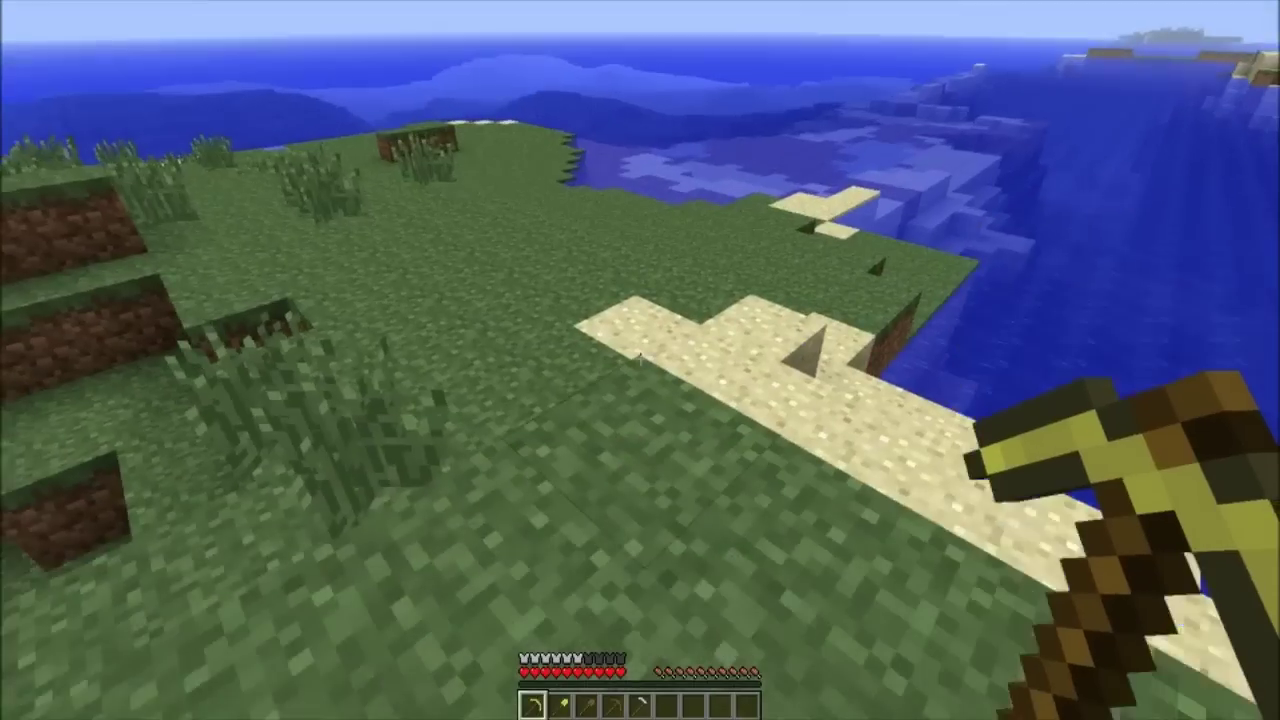
{"action": "key", "text": "e"}
{"action": "key", "text": "o"}
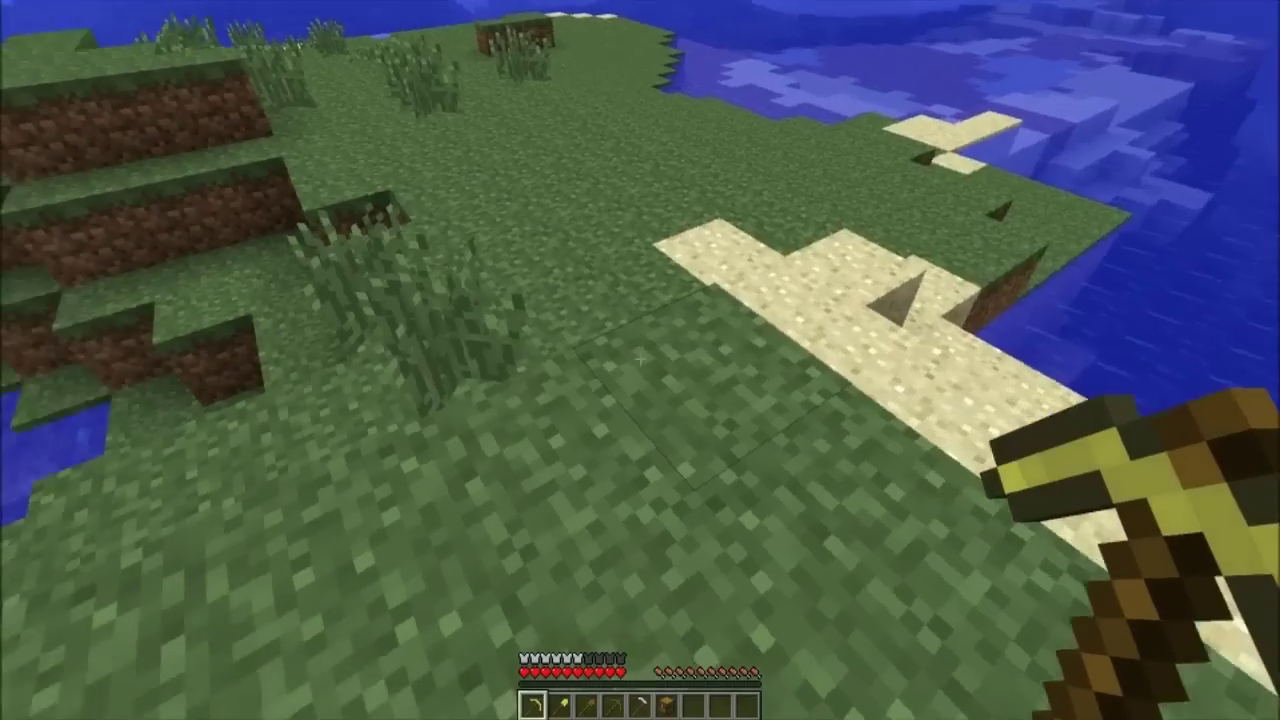
{"action": "key", "text": "6"}
{"action": "right_click", "coordinate": [640, 358]}
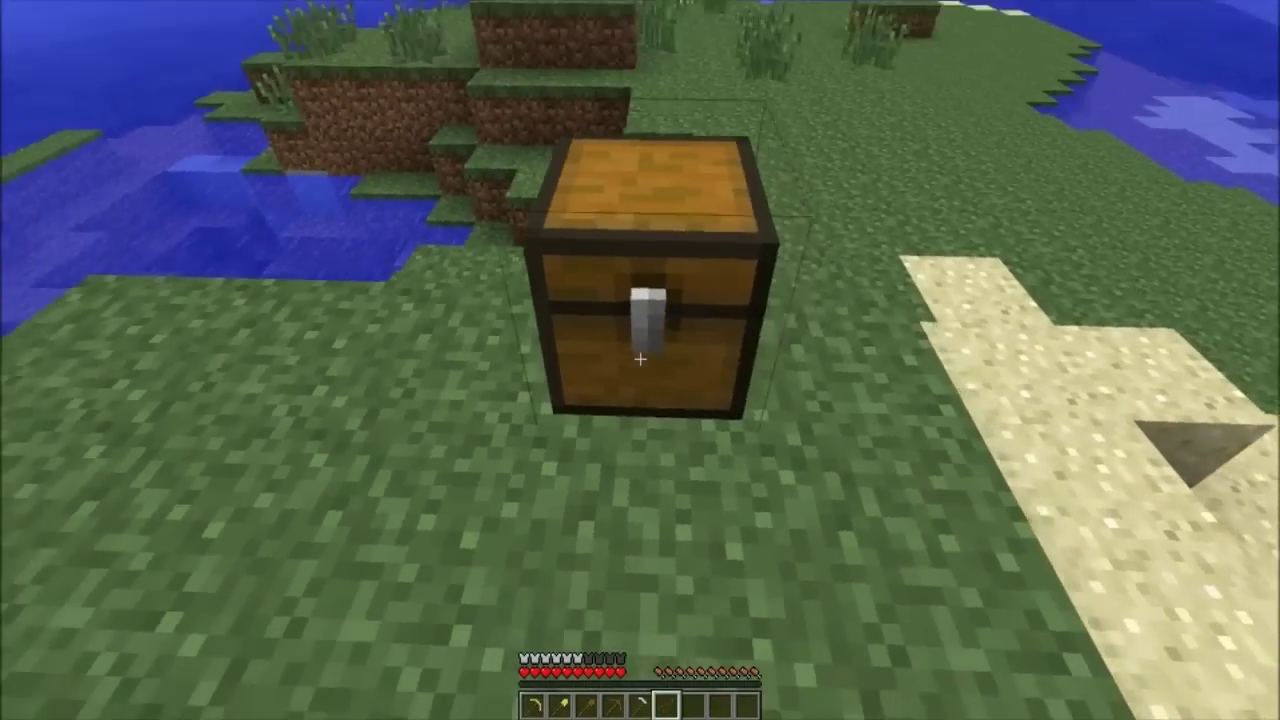
{"action": "right_click", "coordinate": [640, 358]}
{"action": "key", "text": "o"}
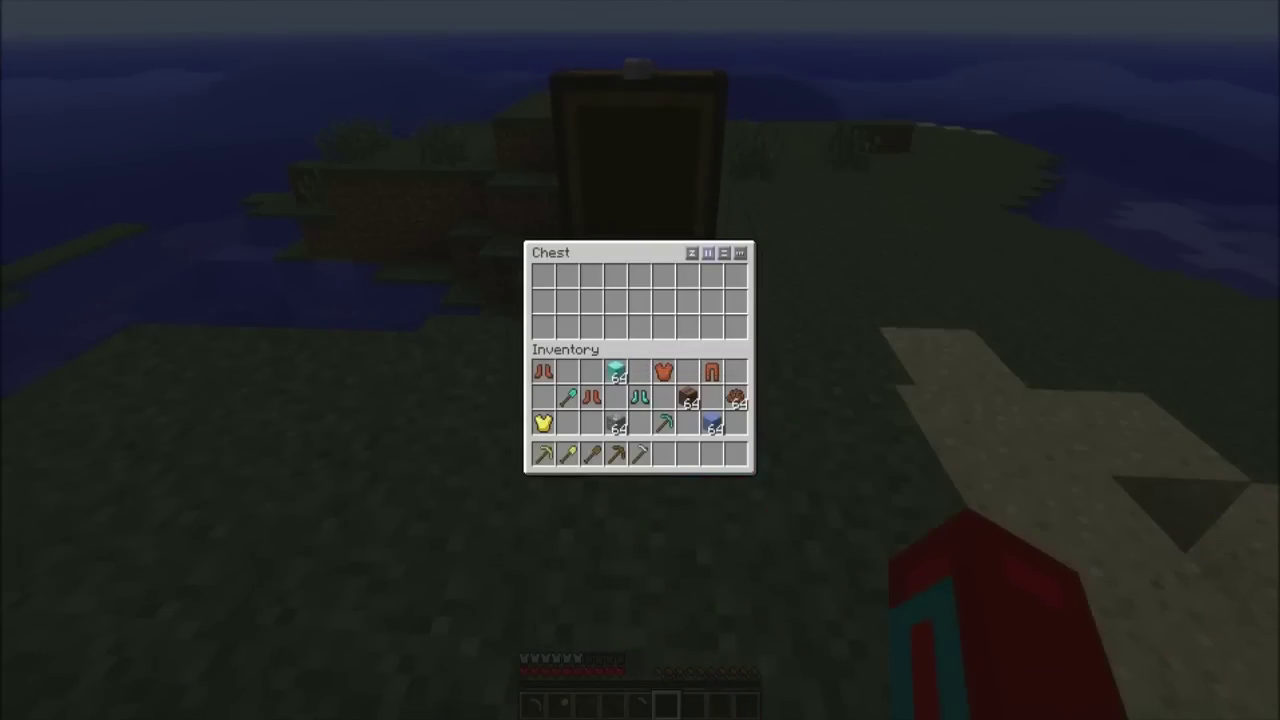
Step: Move the 64-stacks, lapis blocks, diamonds, diamond boots and leather armour into the chest
{"action": "left_click", "coordinate": [688, 398], "text": "shift"}
{"action": "left_click", "coordinate": [712, 425], "text": "shift"}
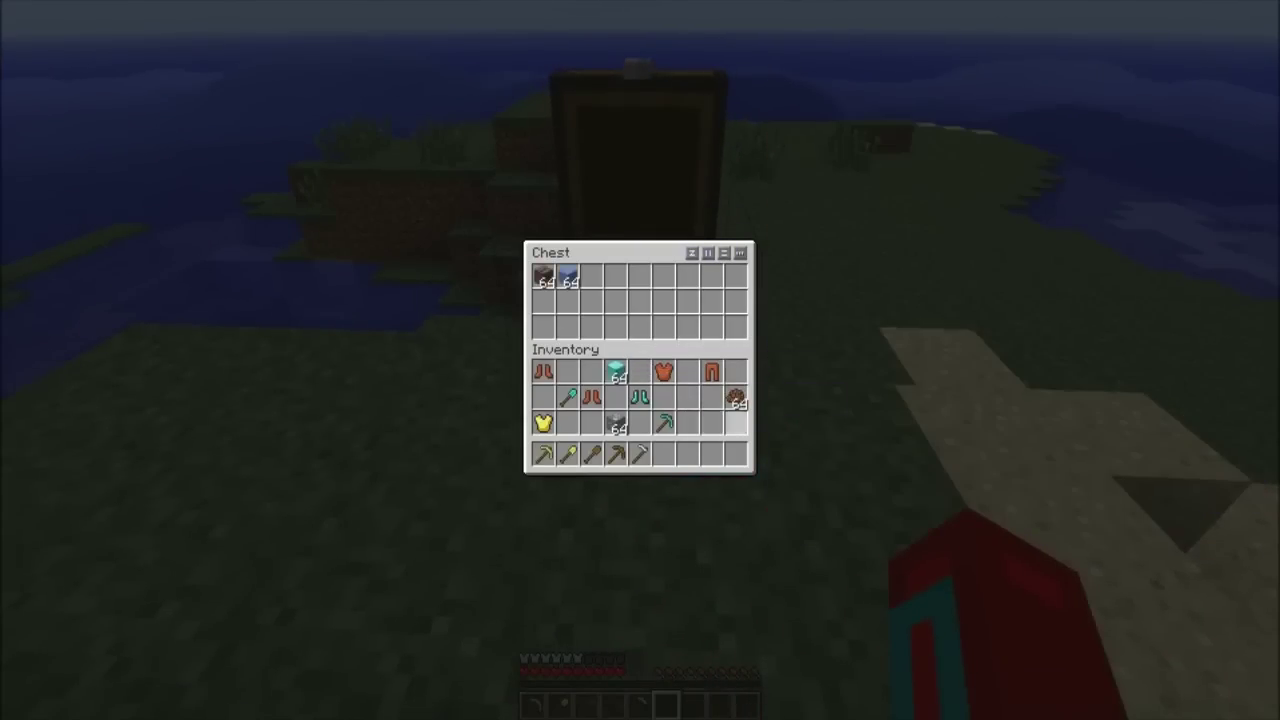
{"action": "left_click", "coordinate": [736, 398], "text": "shift"}
{"action": "left_click", "coordinate": [712, 372], "text": "shift"}
{"action": "left_click", "coordinate": [616, 372], "text": "shift"}
{"action": "left_click", "coordinate": [640, 398], "text": "shift"}
{"action": "left_click", "coordinate": [662, 372], "text": "shift"}
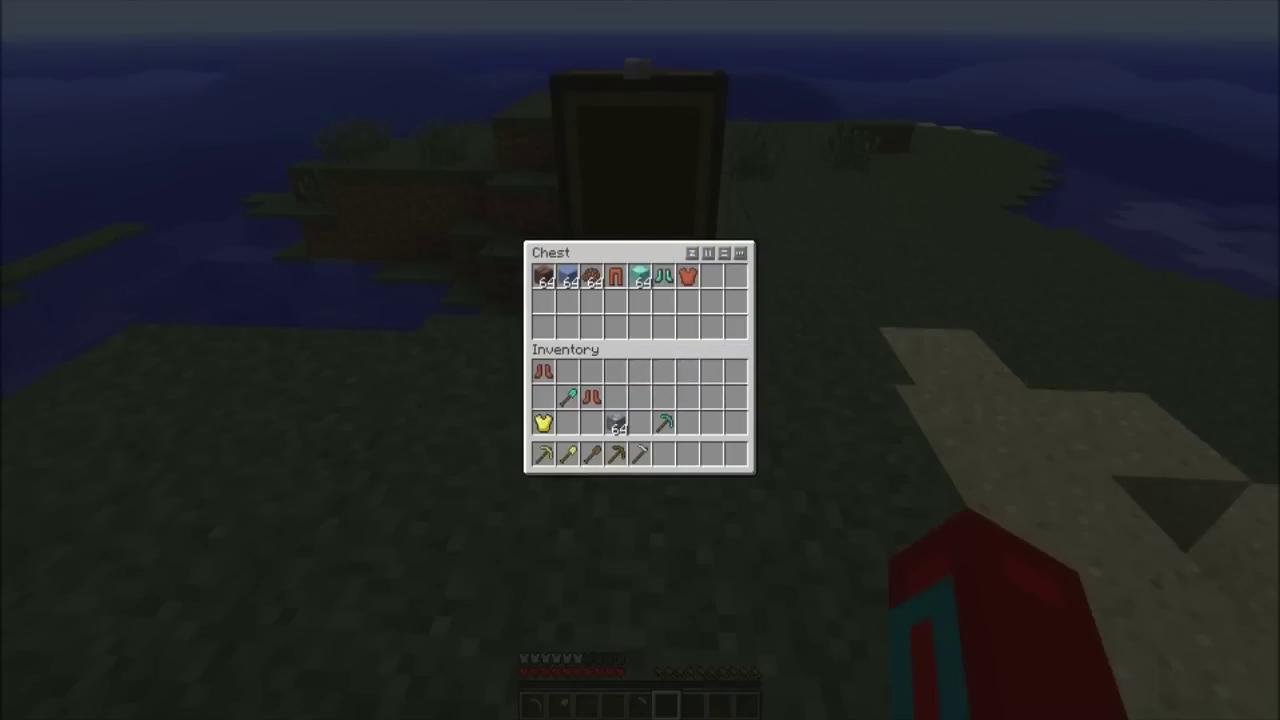
Step: Sort the chest with the sort, sort-in-columns and sort-in-rows buttons to spread items across rows
{"action": "left_click", "coordinate": [692, 253]}
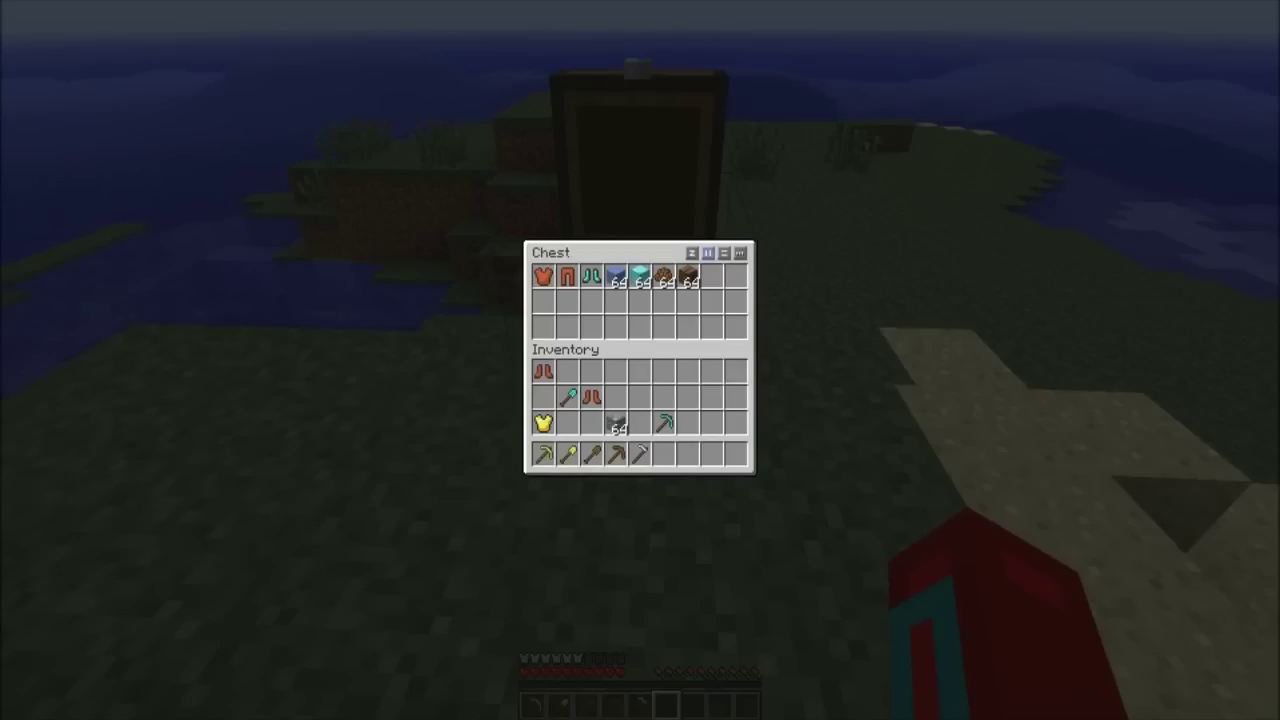
{"action": "left_click", "coordinate": [688, 276]}
{"action": "left_click", "coordinate": [664, 313]}
{"action": "left_click", "coordinate": [640, 276]}
{"action": "left_click", "coordinate": [640, 326]}
{"action": "left_click", "coordinate": [616, 276]}
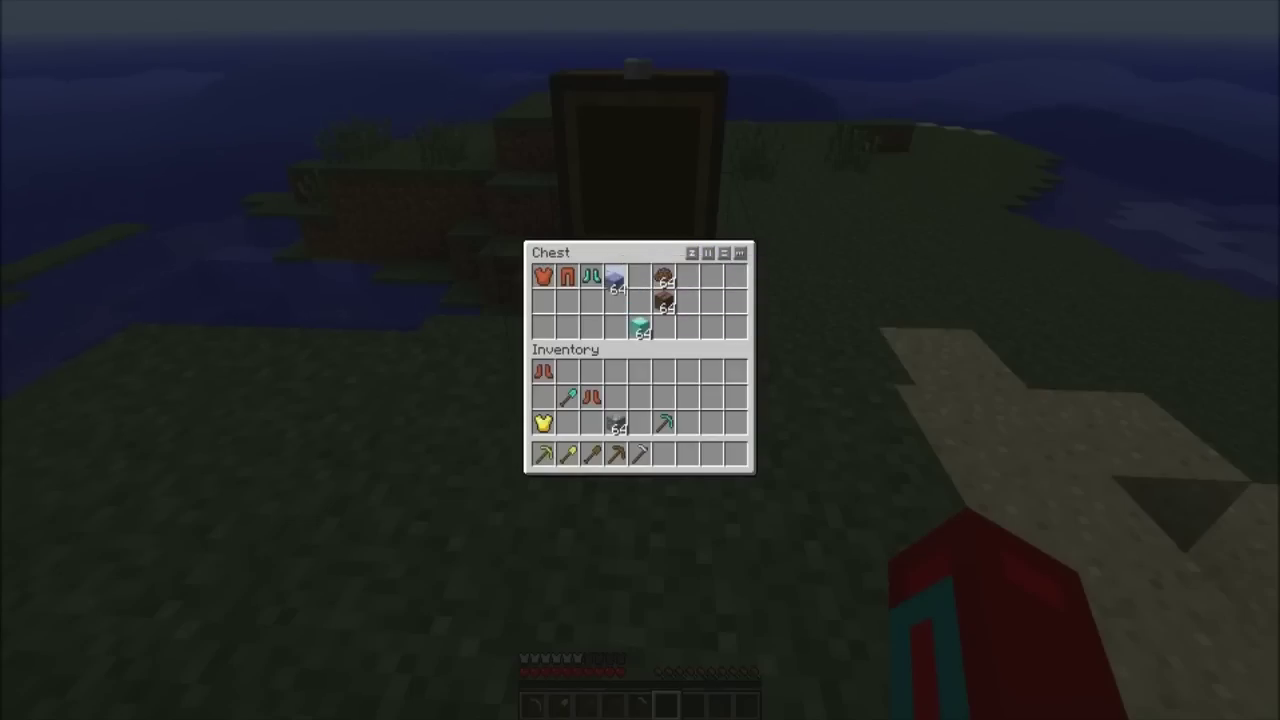
{"action": "left_click", "coordinate": [616, 326]}
{"action": "left_click", "coordinate": [567, 276]}
{"action": "left_click", "coordinate": [567, 301]}
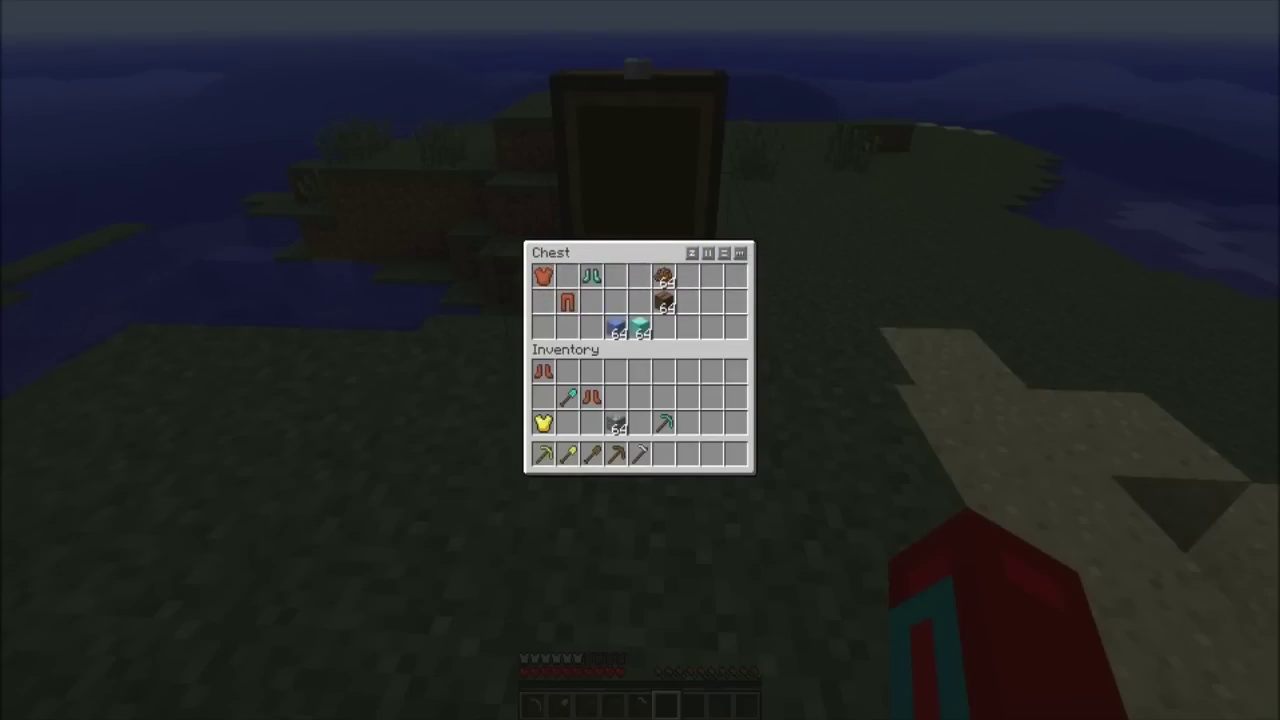
{"action": "left_click", "coordinate": [708, 253]}
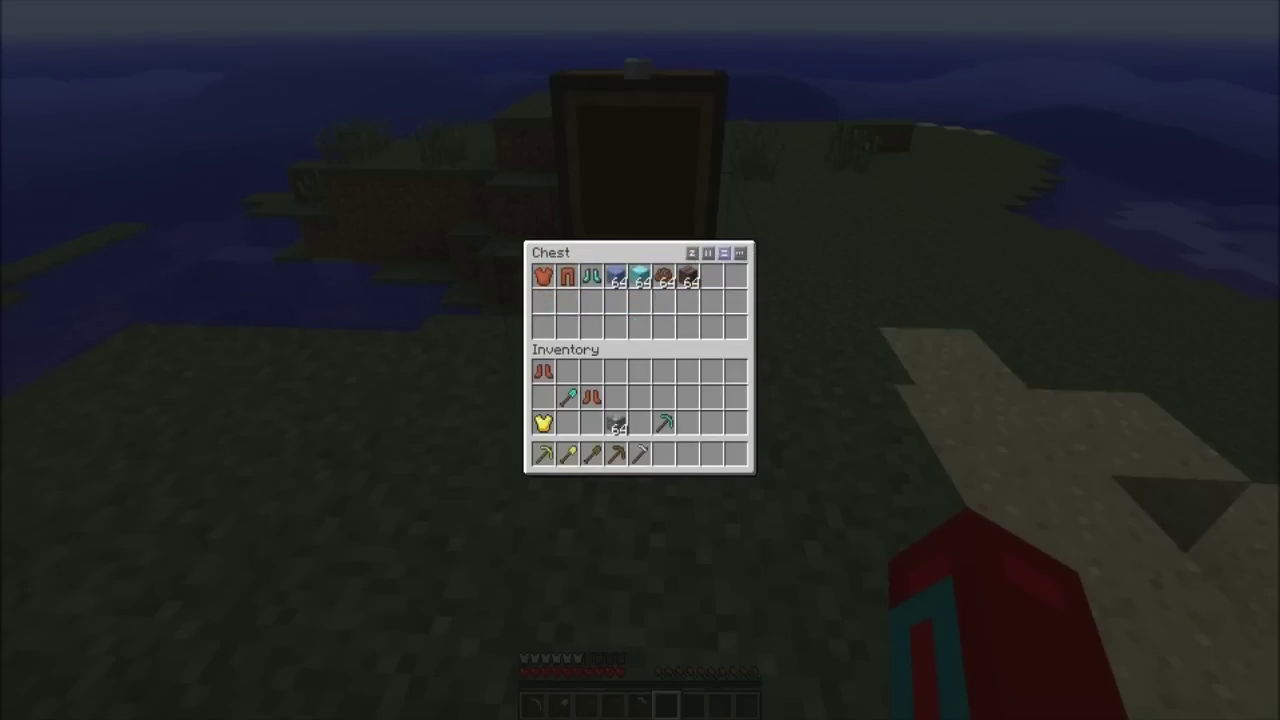
{"action": "left_click", "coordinate": [724, 253]}
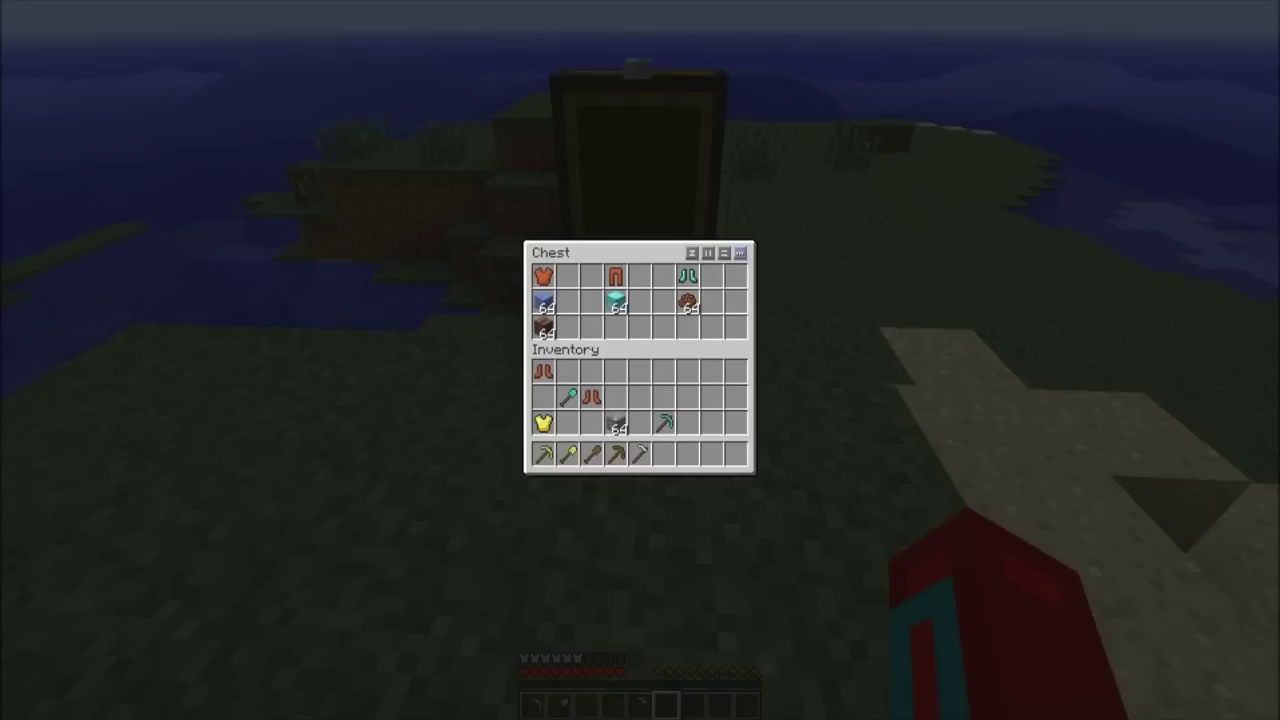
Step: Check the Inventory and chests settings, then middle-click to sort the chest into the top row
{"action": "left_click", "coordinate": [740, 253]}
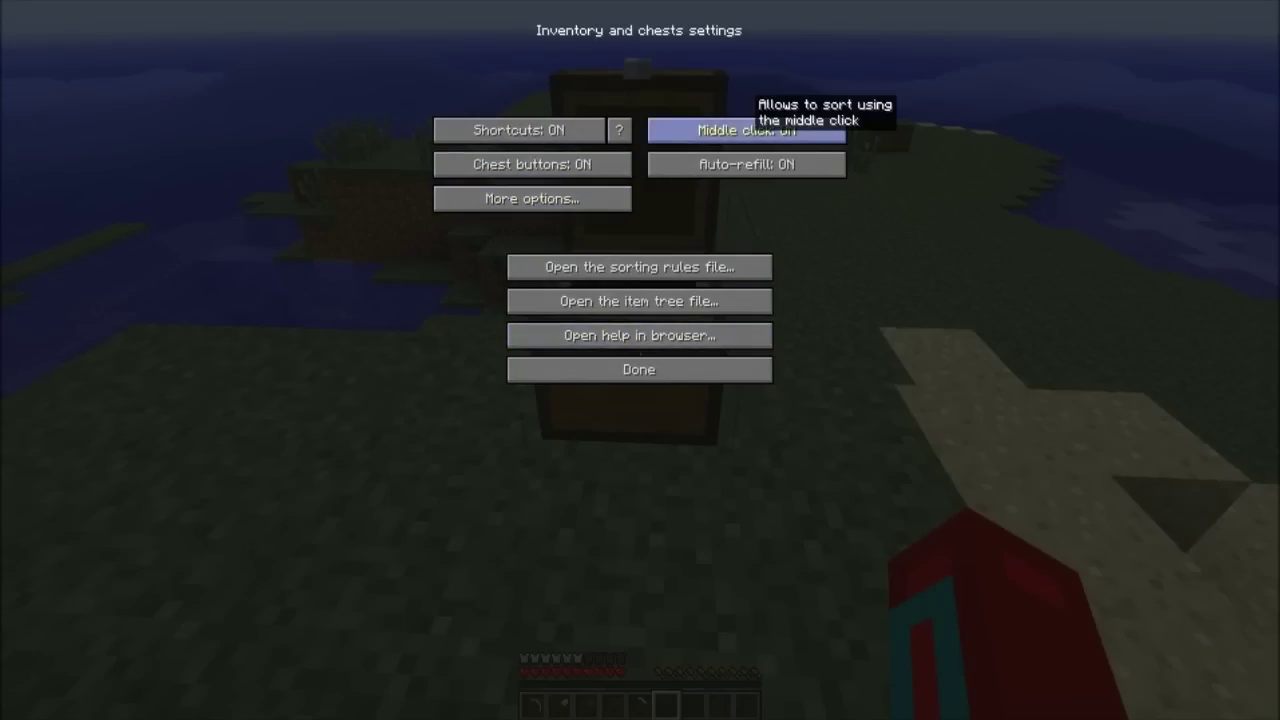
{"action": "left_click", "coordinate": [639, 369]}
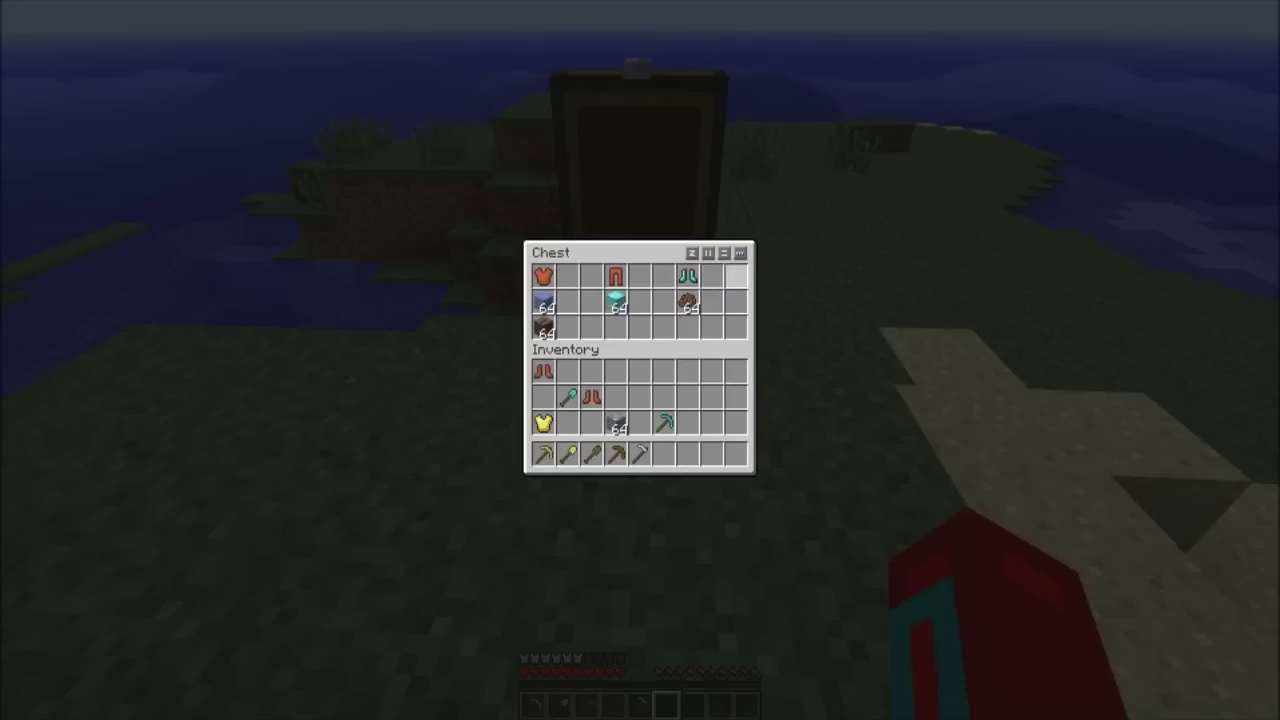
{"action": "middle_click", "coordinate": [712, 300]}
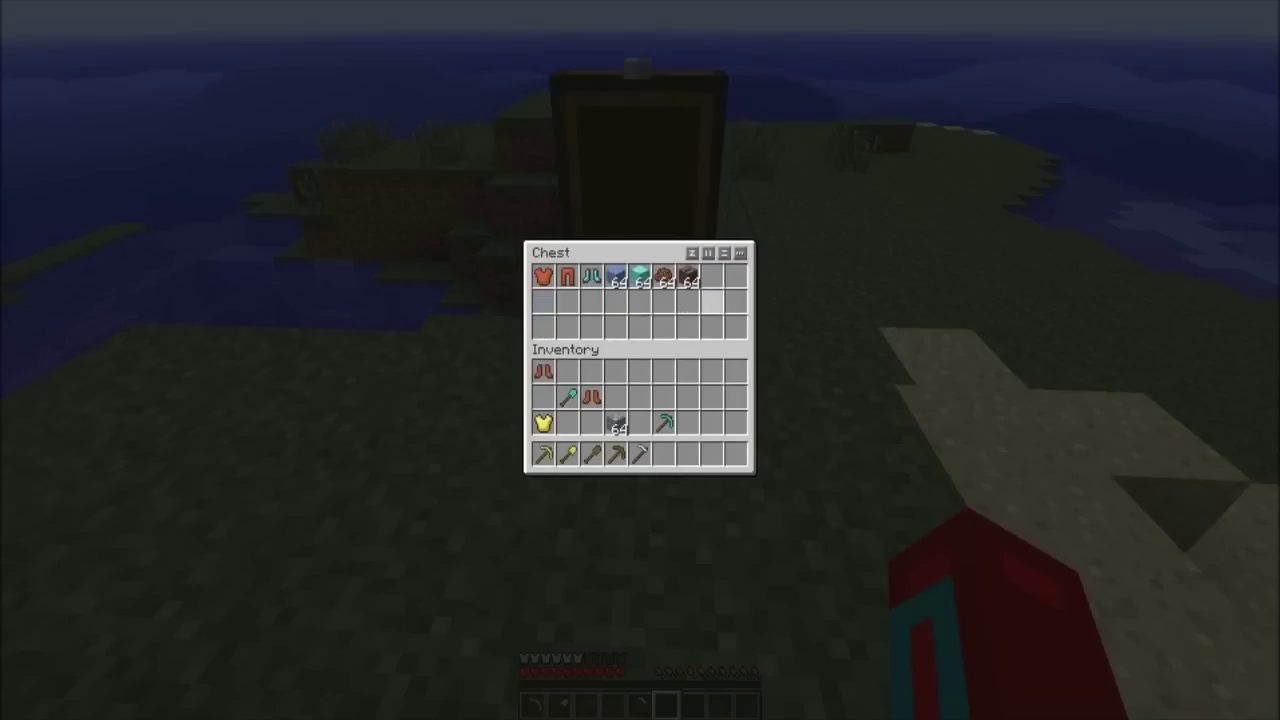
Step: Middle-click the chest repeatedly to cycle layouts until items spread across its rows
{"action": "middle_click", "coordinate": [712, 300]}
{"action": "middle_click", "coordinate": [712, 300]}
{"action": "middle_click", "coordinate": [712, 300]}
{"action": "middle_click", "coordinate": [712, 300]}
{"action": "middle_click", "coordinate": [712, 300]}
{"action": "middle_click", "coordinate": [712, 300]}
{"action": "middle_click", "coordinate": [712, 300]}
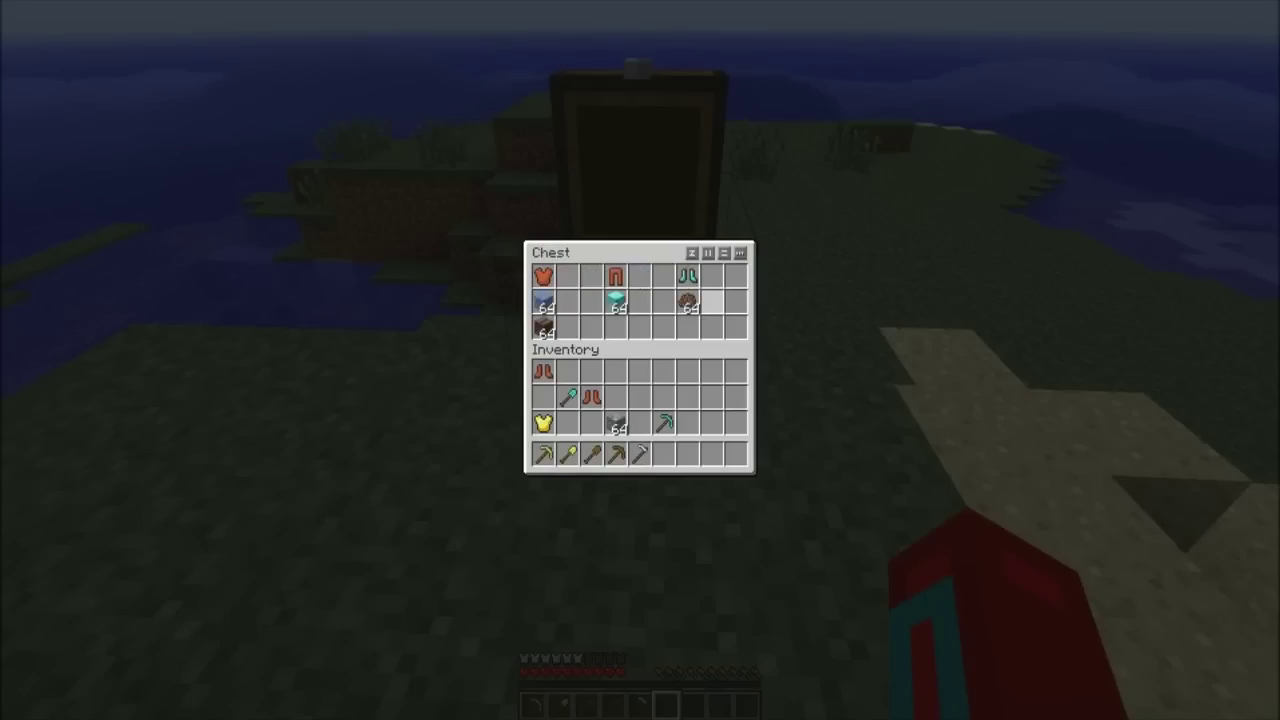
{"action": "middle_click", "coordinate": [712, 300]}
{"action": "middle_click", "coordinate": [712, 325]}
{"action": "middle_click", "coordinate": [712, 325]}
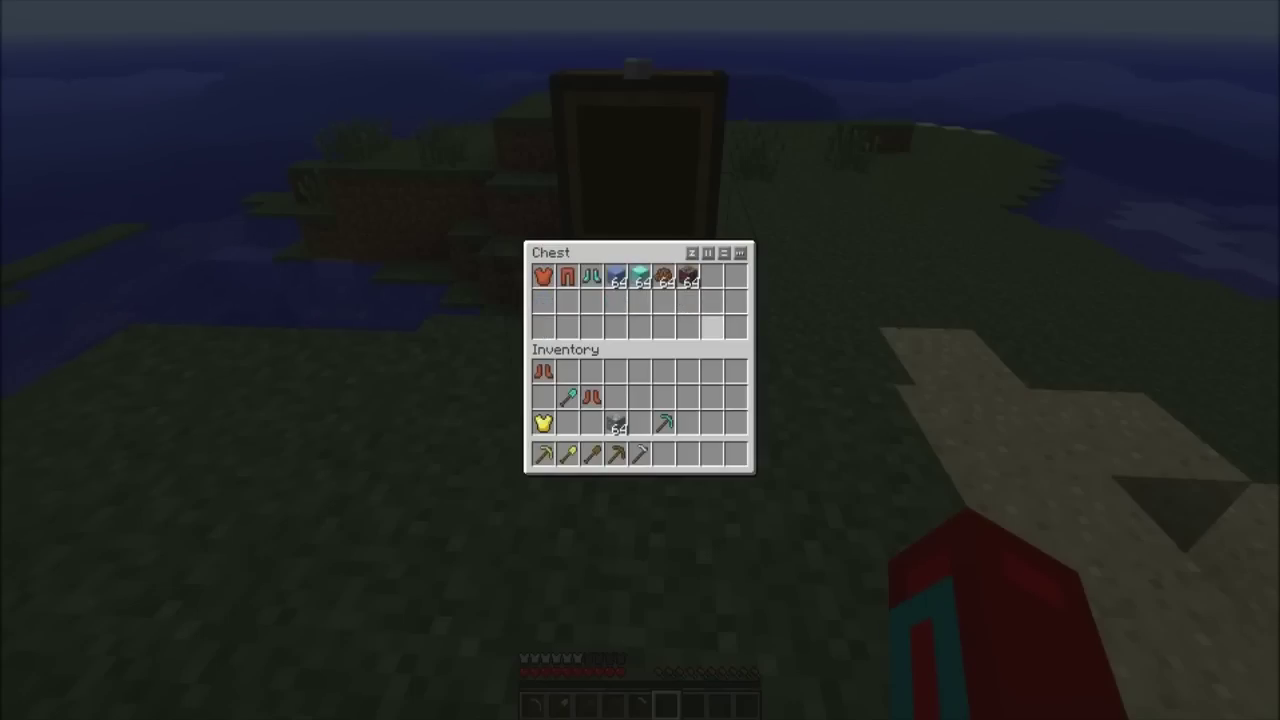
{"action": "middle_click", "coordinate": [712, 325]}
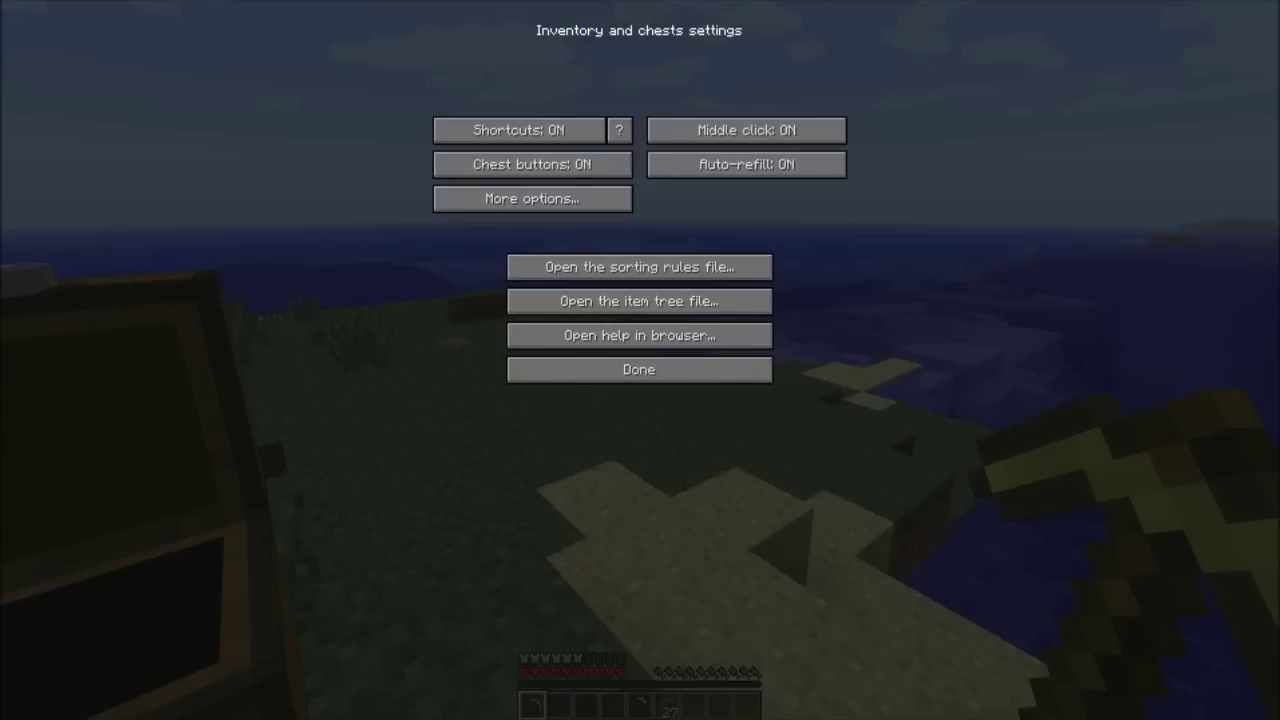
Step: Open More options to check Auto-equip armor and Sort on pickup, both set to OFF
{"action": "left_click", "coordinate": [480, 198]}
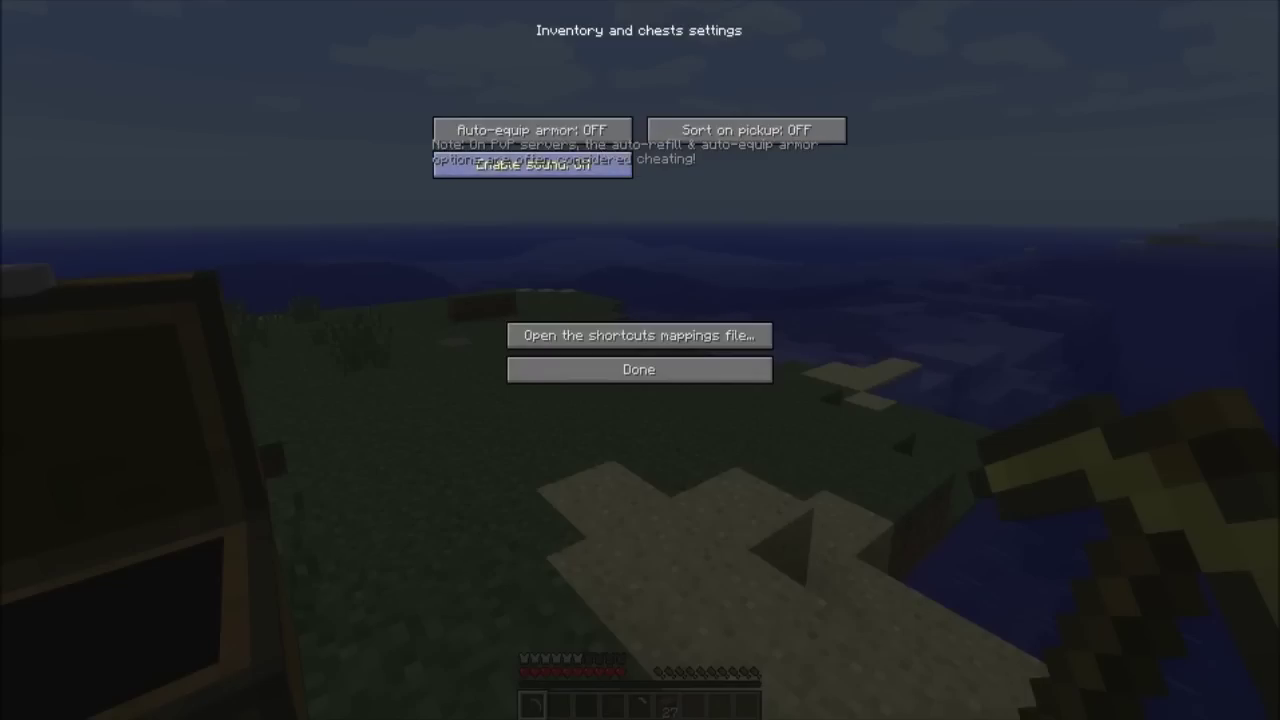
Step: Return to the world, break the grass block ahead, then reopen Inventory and chests settings from the inventory
{"action": "key", "text": "Escape"}
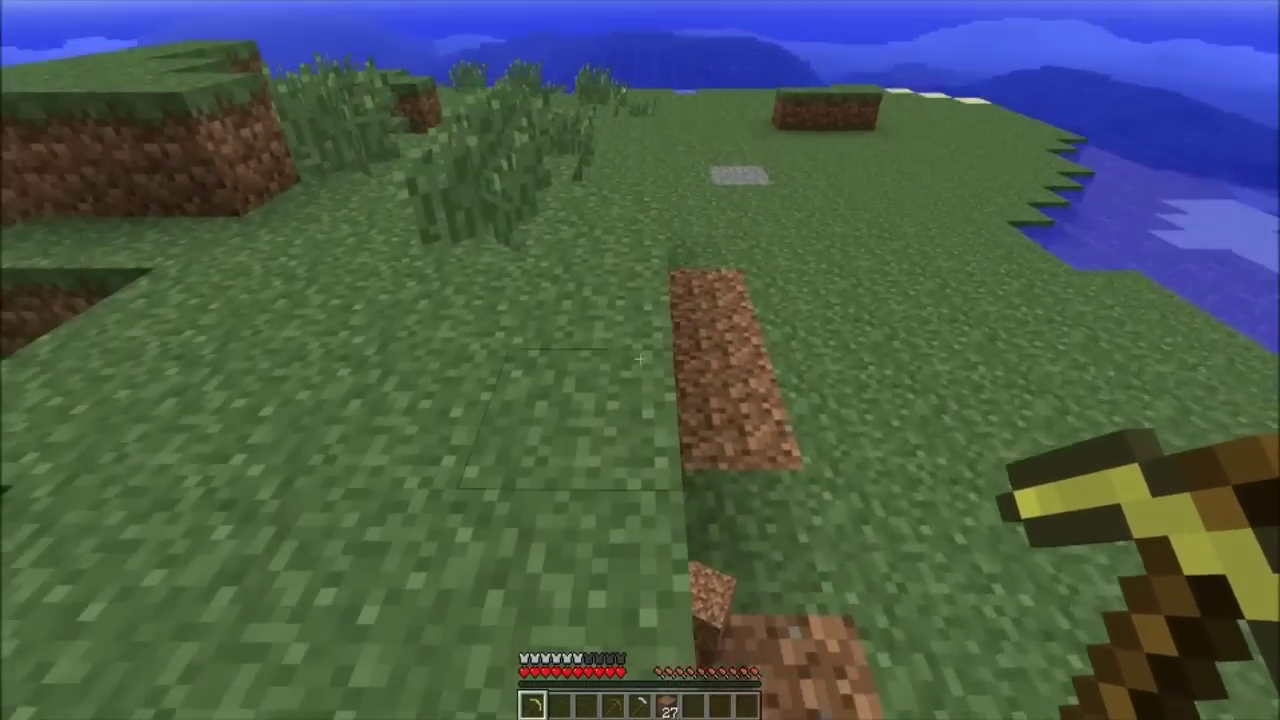
{"action": "left_click", "coordinate": [640, 358]}
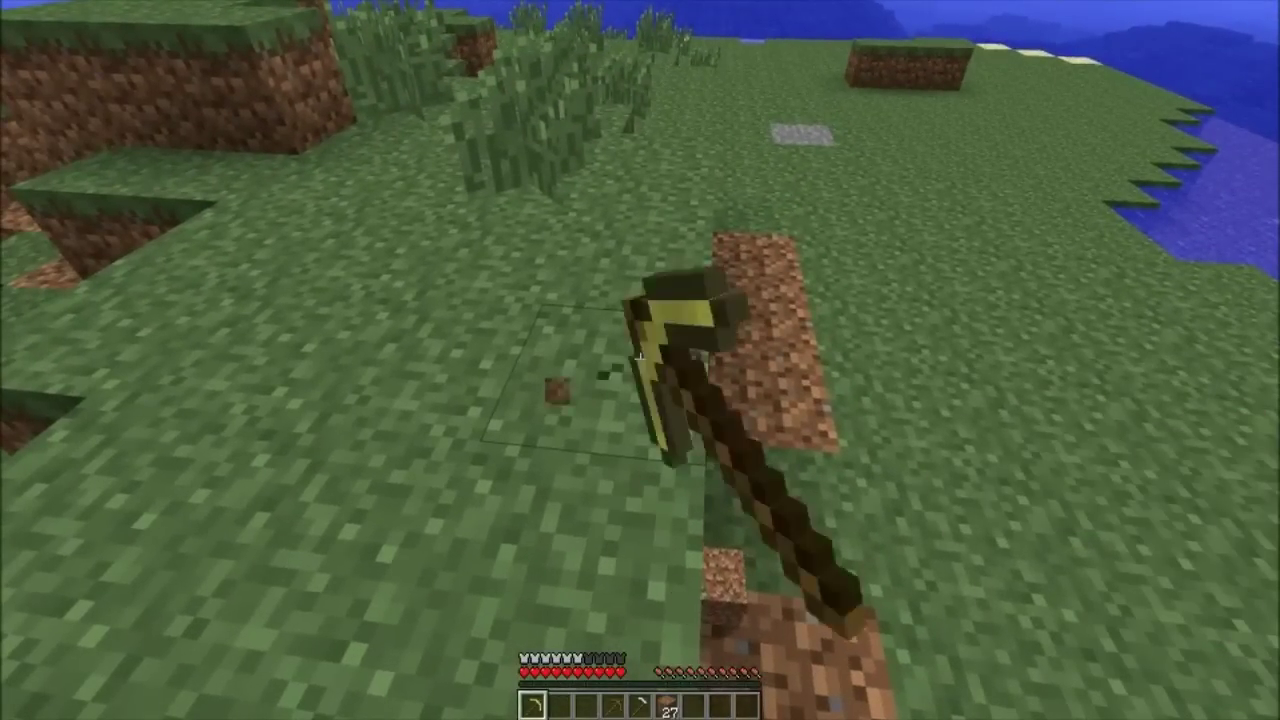
{"action": "key", "text": "e"}
{"action": "left_click", "coordinate": [745, 255]}
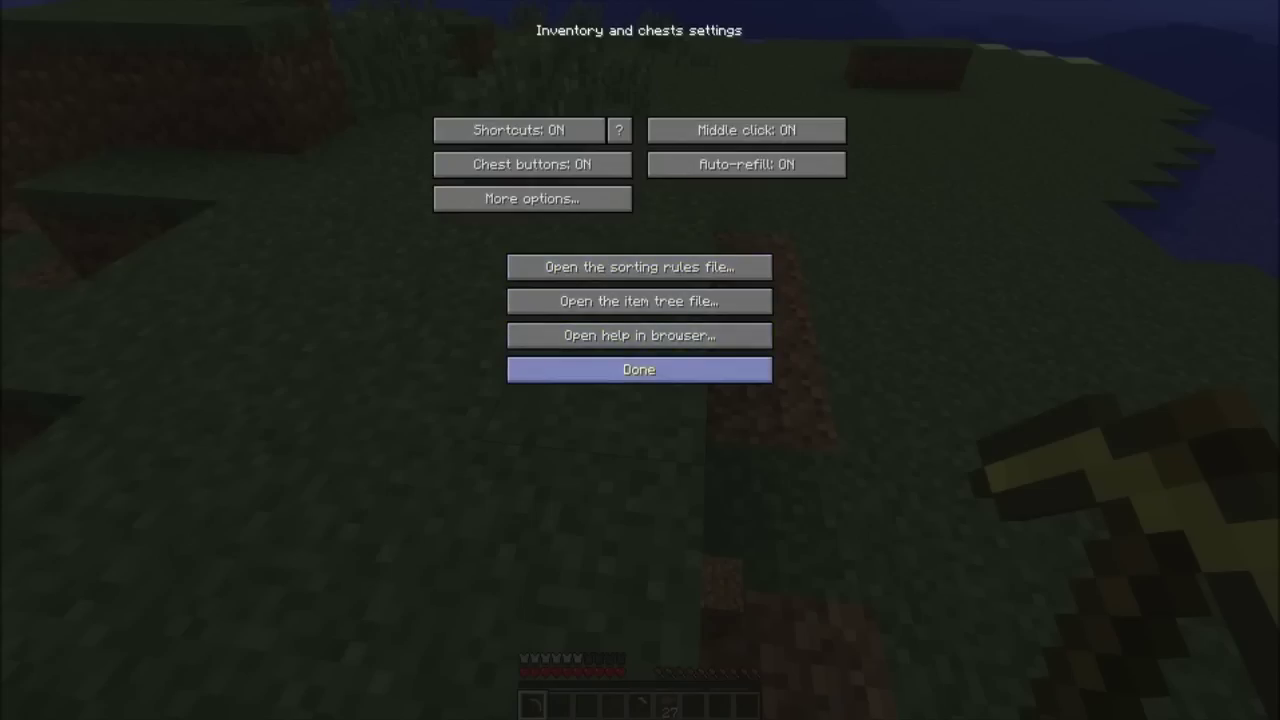
Step: Close the settings and inventory, then walk forward across the island toward the chests
{"action": "left_click", "coordinate": [639, 369]}
{"action": "key", "text": "e"}
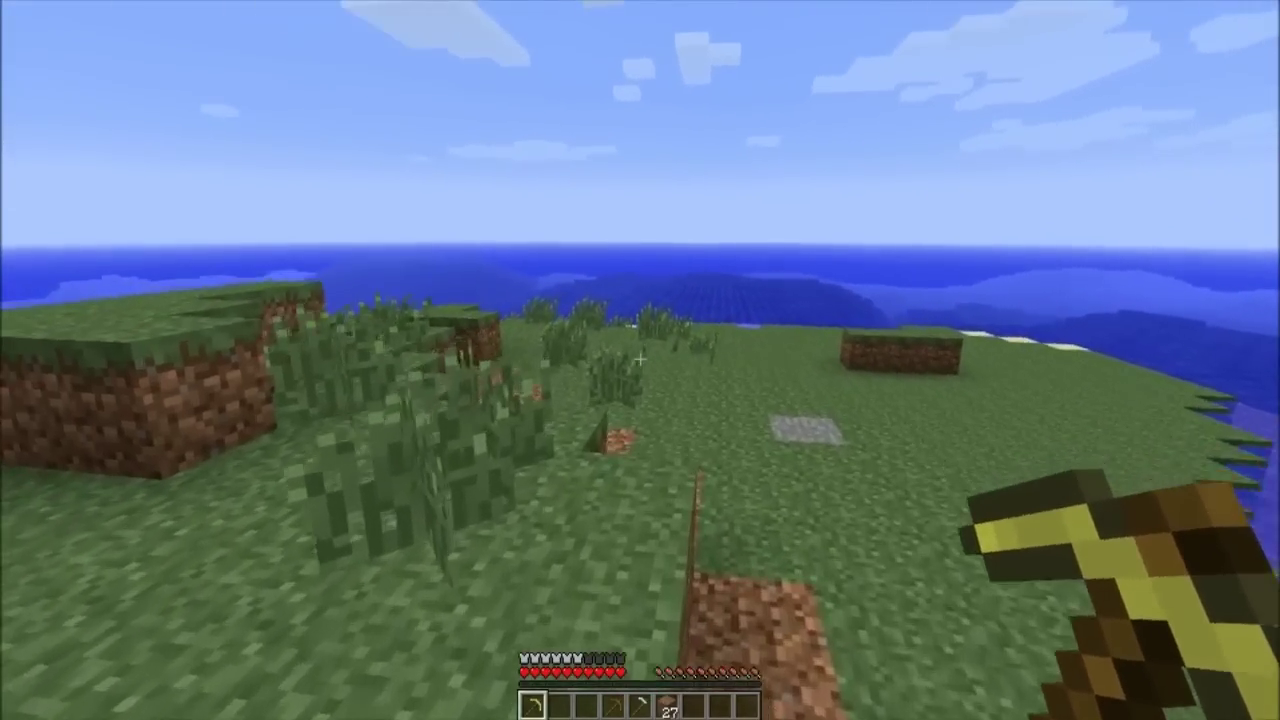
{"action": "key", "text": "w"}
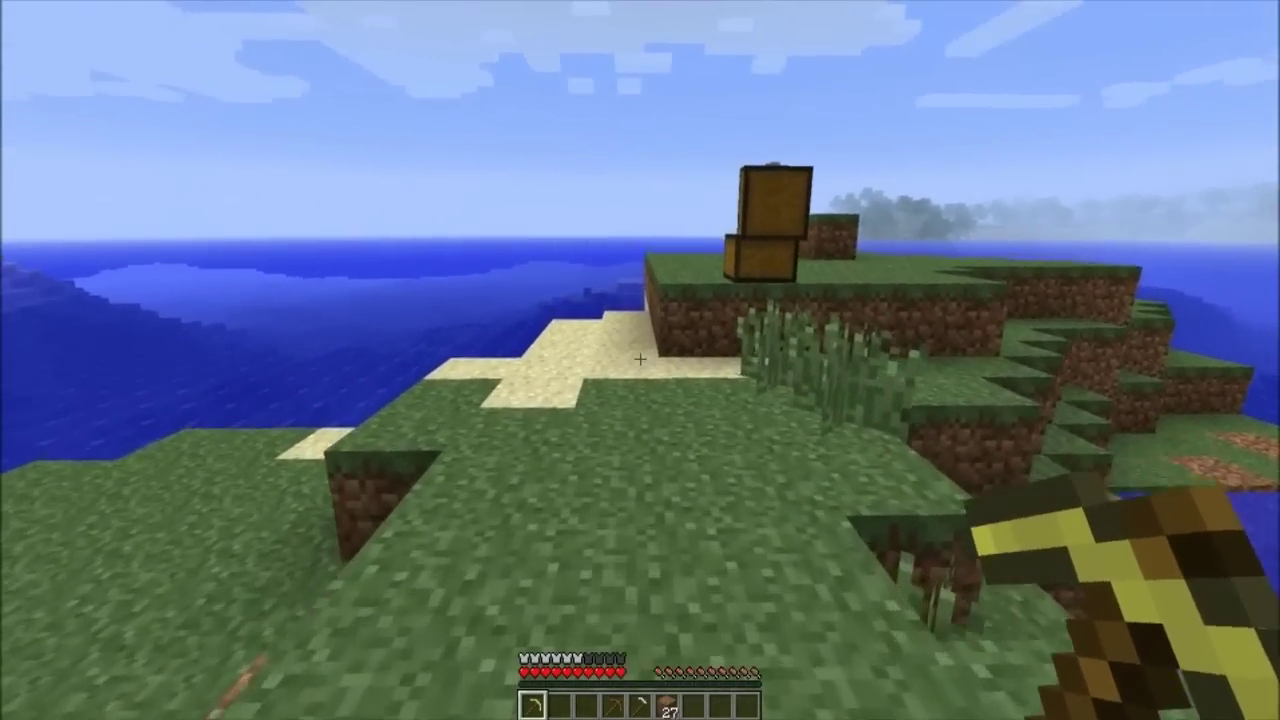
{"action": "key", "text": "w"}
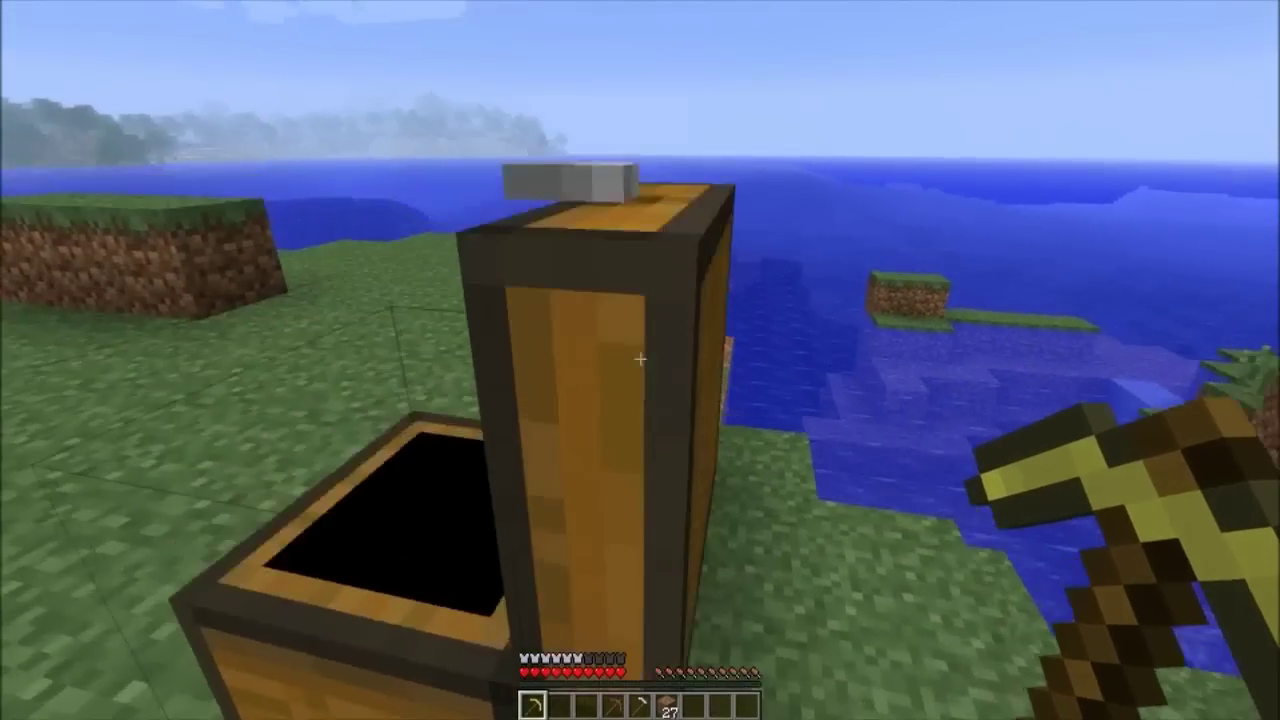
{"action": "key", "text": "w"}
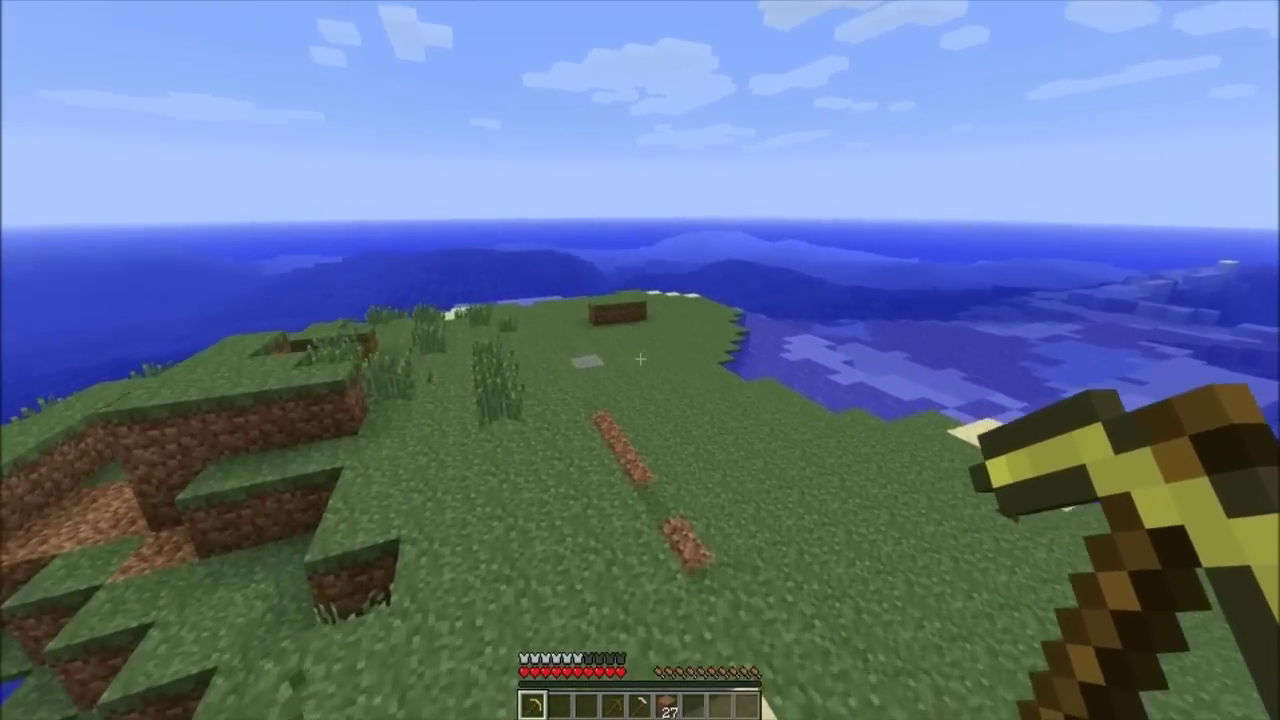
{"action": "key", "text": "w"}
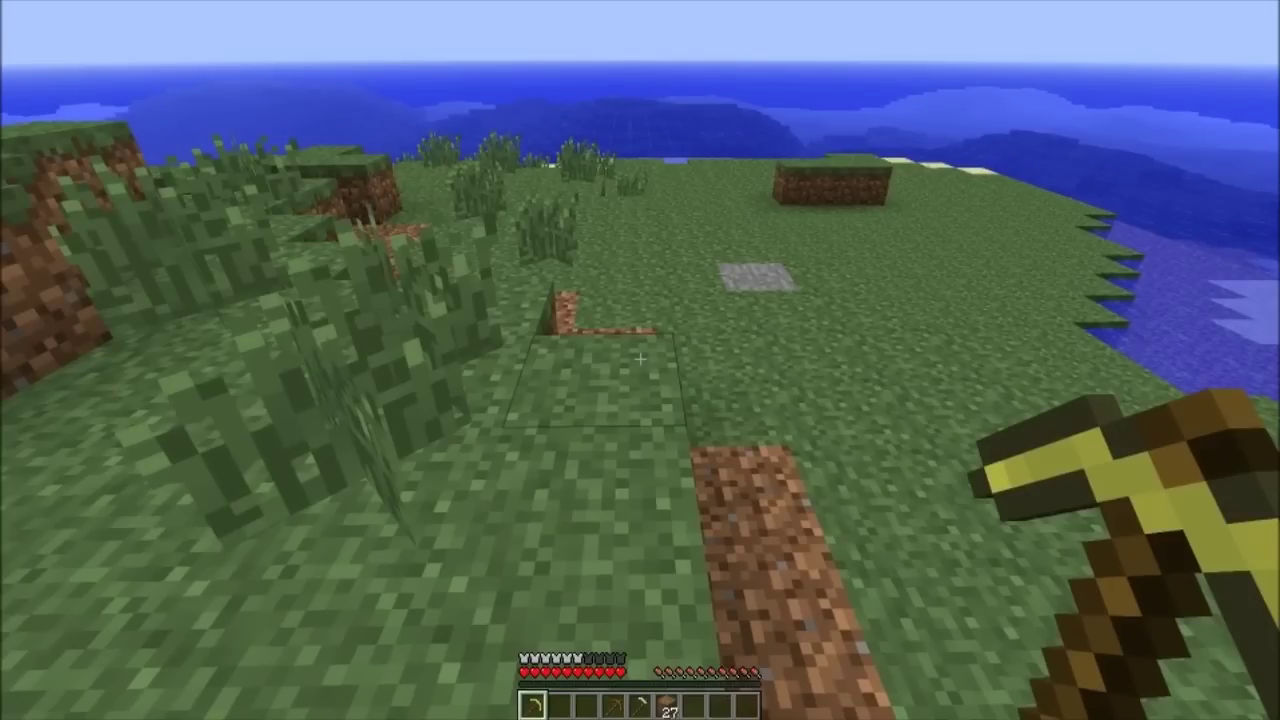
{"action": "key", "text": "w"}
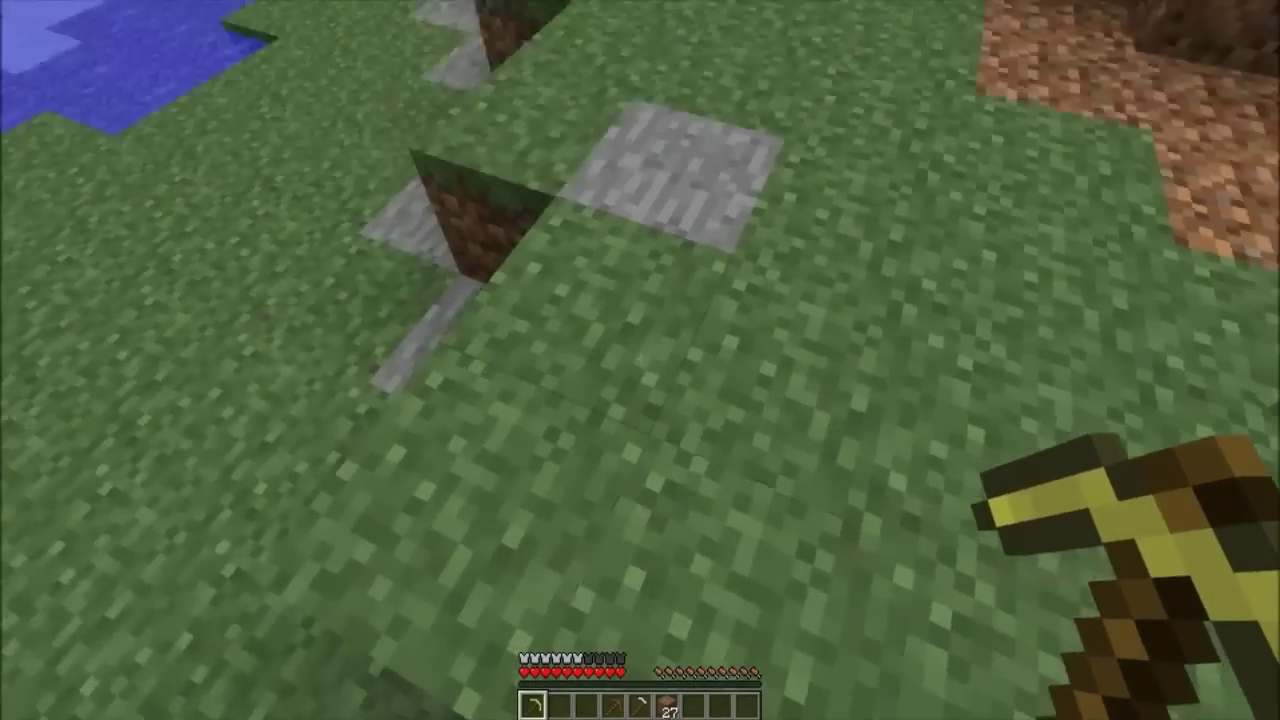
{"action": "key", "text": "w"}
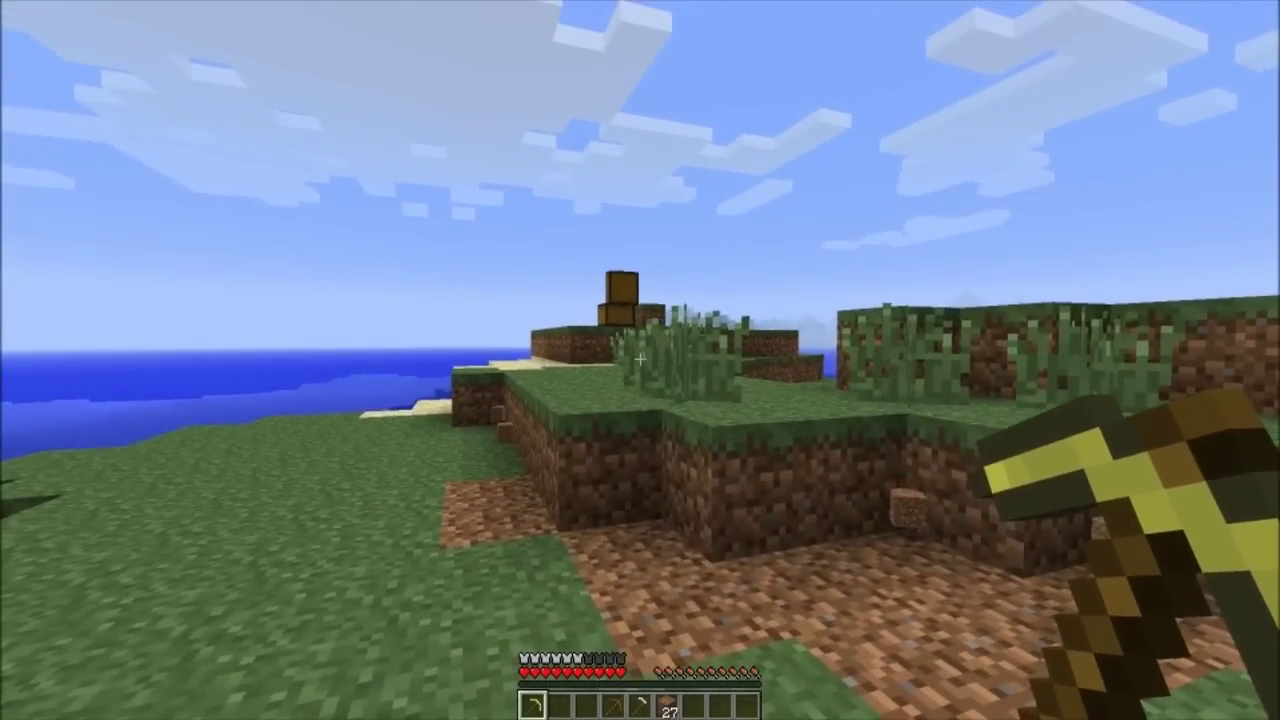